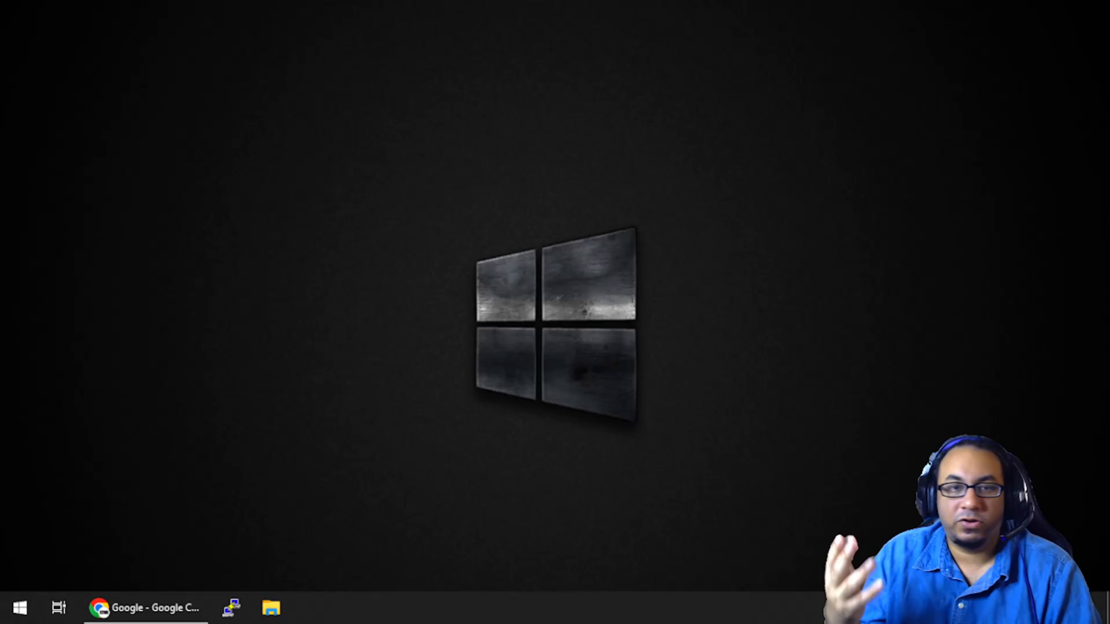
Step: Search Google for xampp in the browser and open the Apache Friends XAMPP website
{"action": "left_click", "coordinate": [161, 603]}
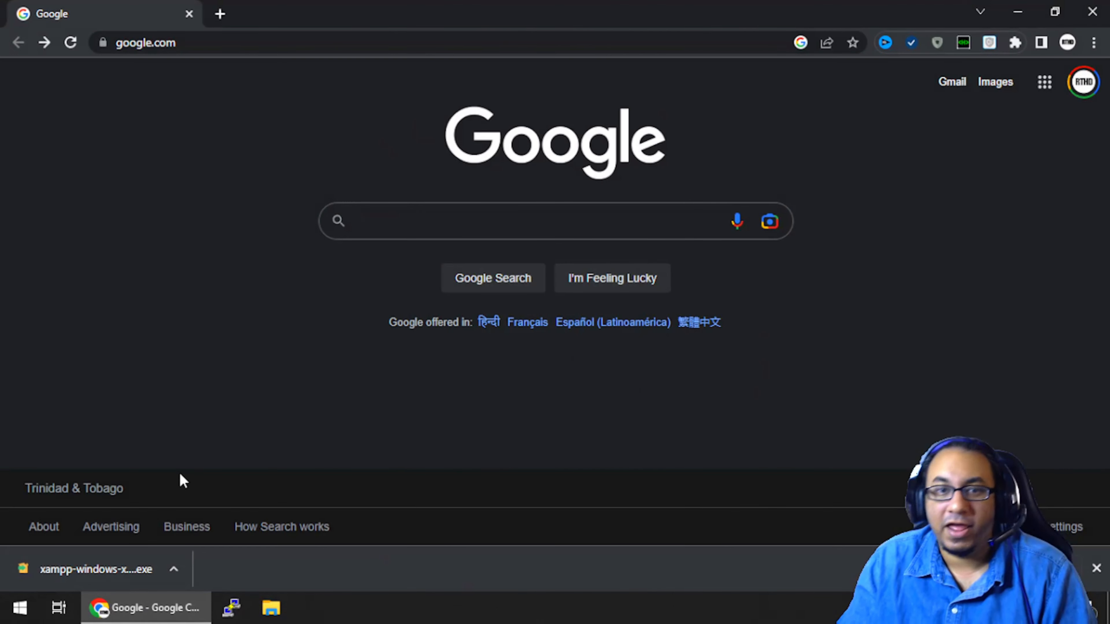
{"action": "left_click", "coordinate": [365, 229]}
{"action": "type", "text": "x"}
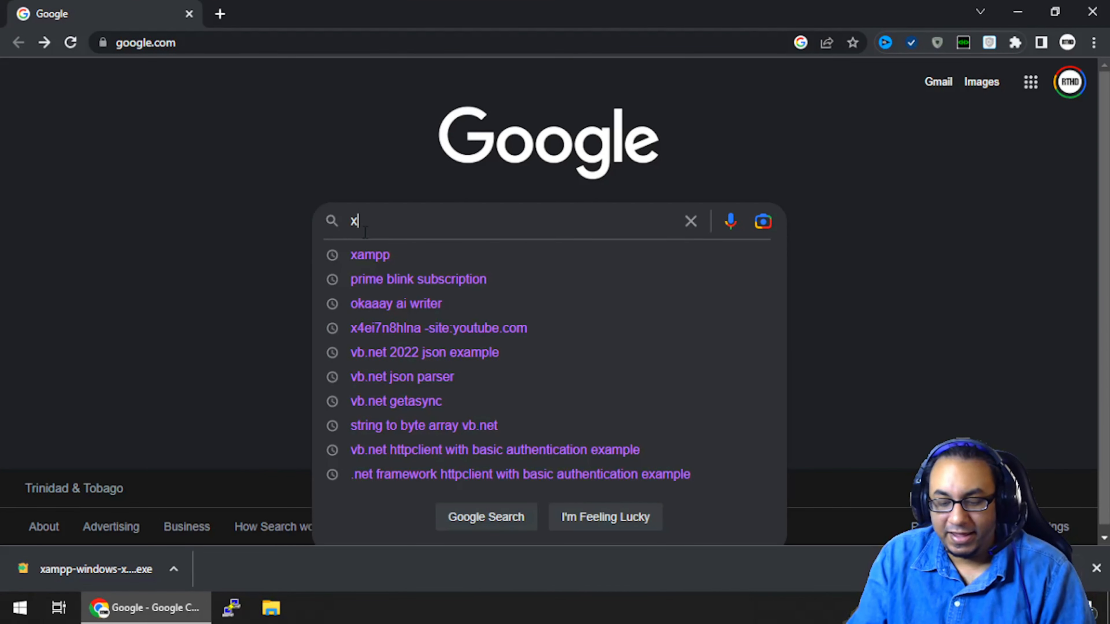
{"action": "type", "text": "ampp"}
{"action": "key", "text": "Return"}
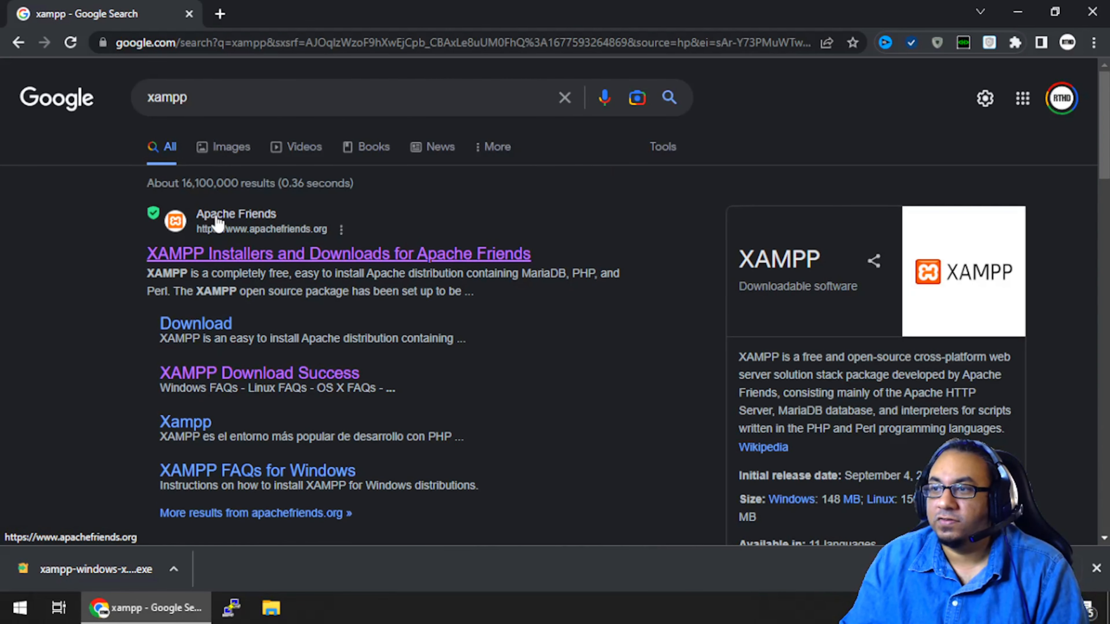
{"action": "left_click", "coordinate": [246, 224]}
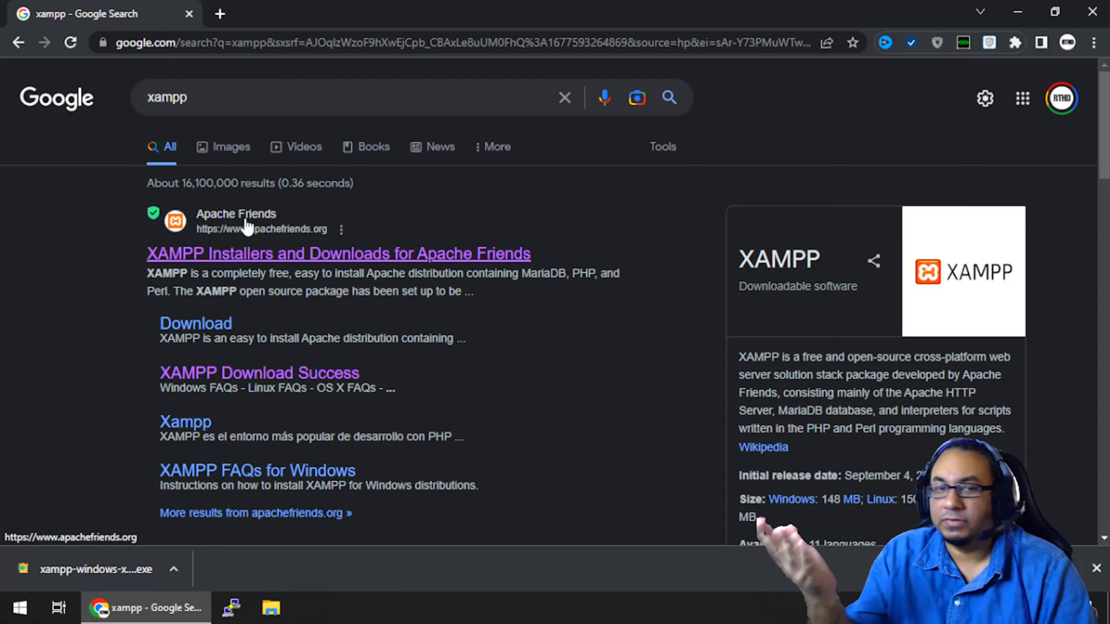
{"action": "left_click", "coordinate": [189, 262]}
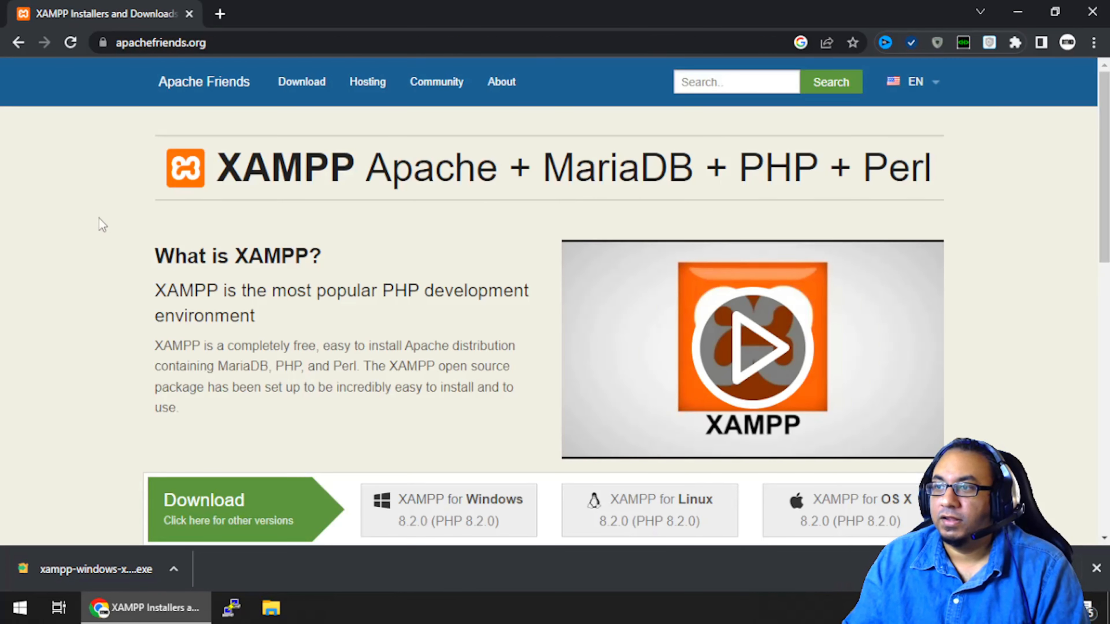
Step: Start the download of XAMPP for Windows 8.2.0 (PHP 8.2.0) and cancel that new download
{"action": "scroll", "coordinate": [101, 194], "scroll_direction": "down", "scroll_amount": 2}
{"action": "scroll", "coordinate": [101, 194], "scroll_direction": "down", "scroll_amount": 3}
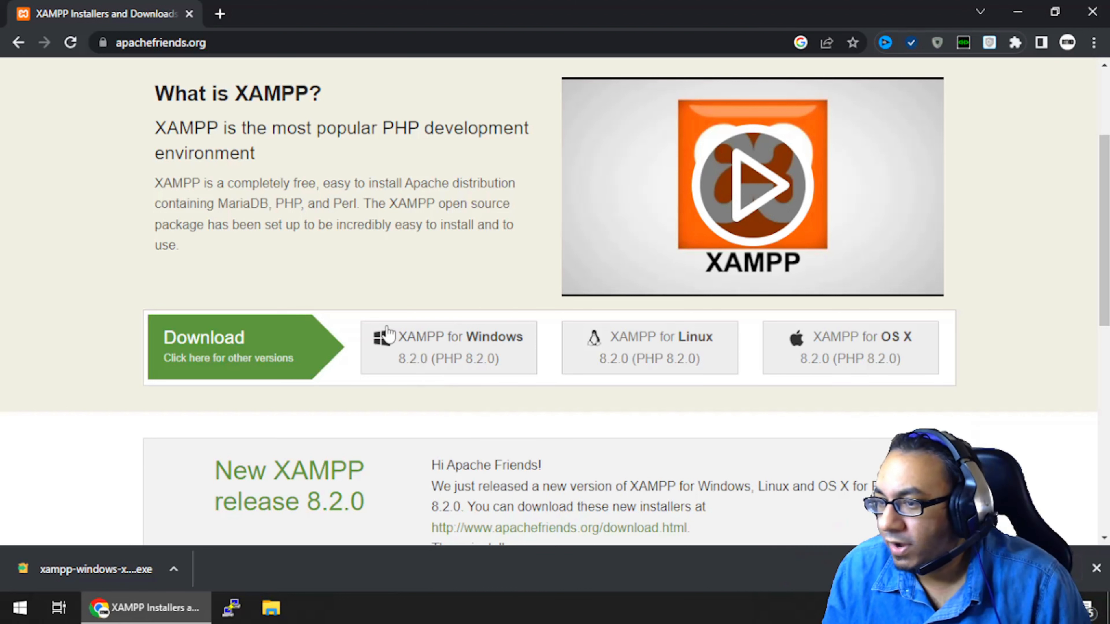
{"action": "left_click", "coordinate": [426, 354]}
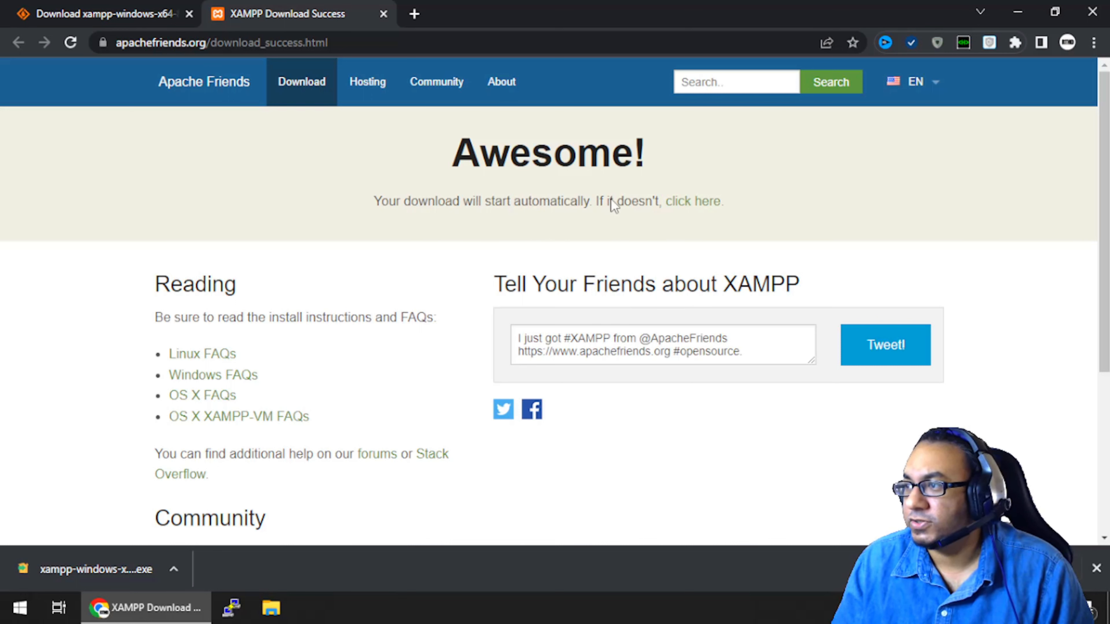
{"action": "left_click", "coordinate": [669, 202]}
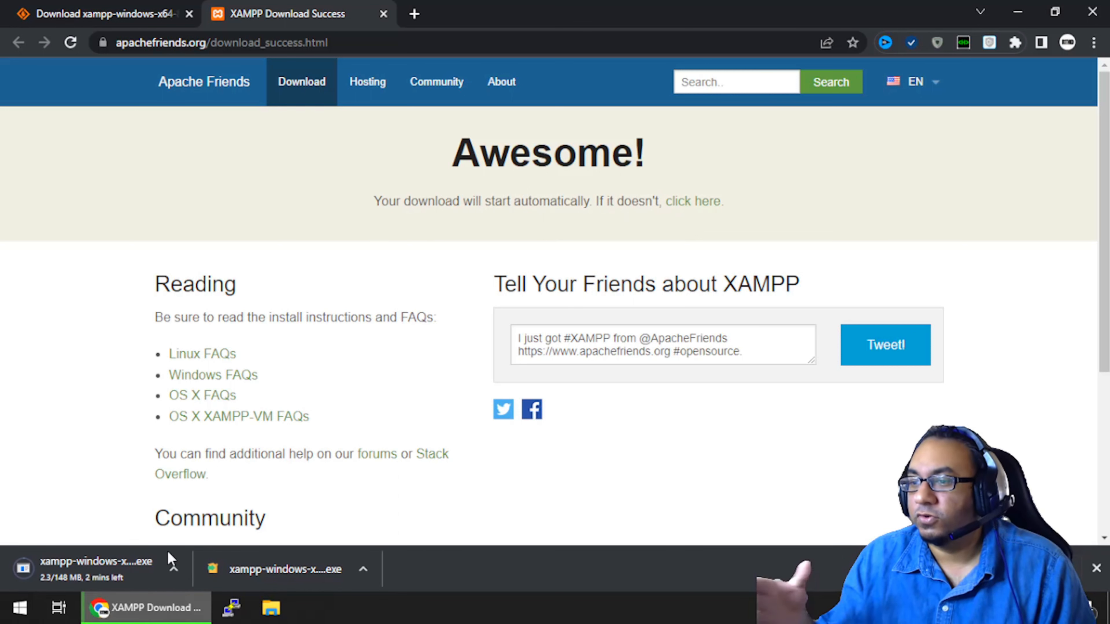
{"action": "left_click", "coordinate": [168, 568]}
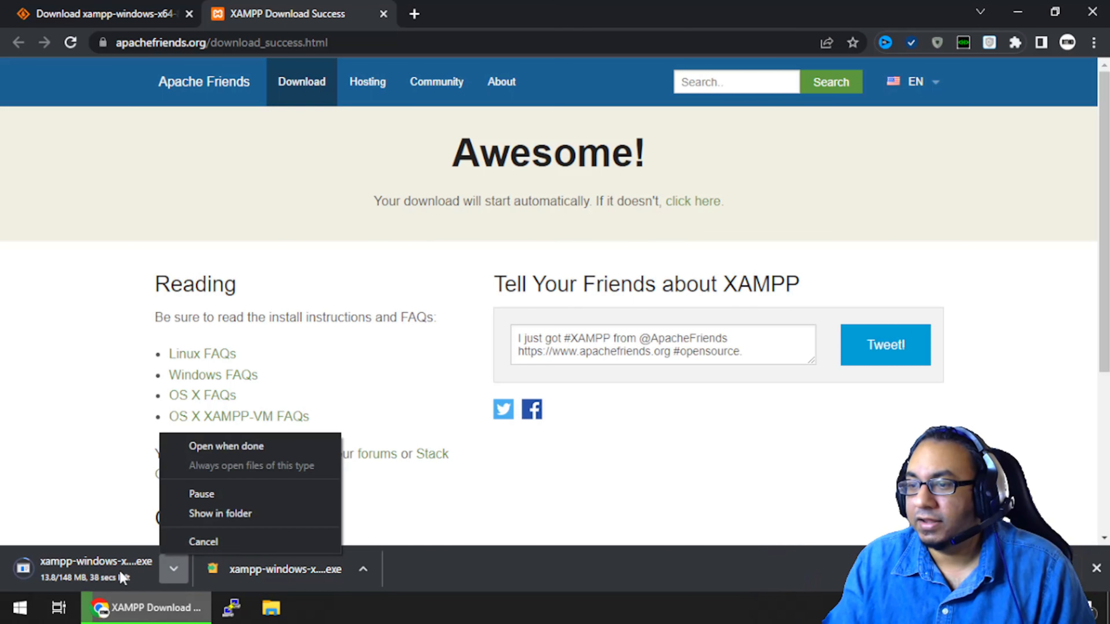
{"action": "left_click", "coordinate": [187, 542]}
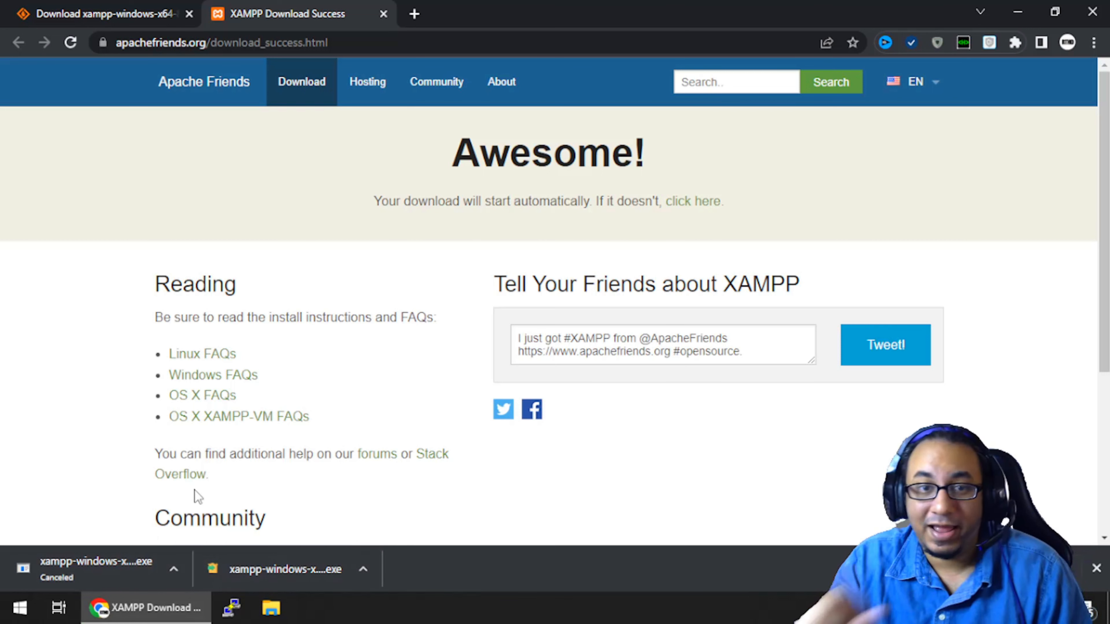
Step: Launch the already downloaded XAMPP installer, continuing past its antivirus question and User Account Control warning
{"action": "left_click", "coordinate": [244, 580]}
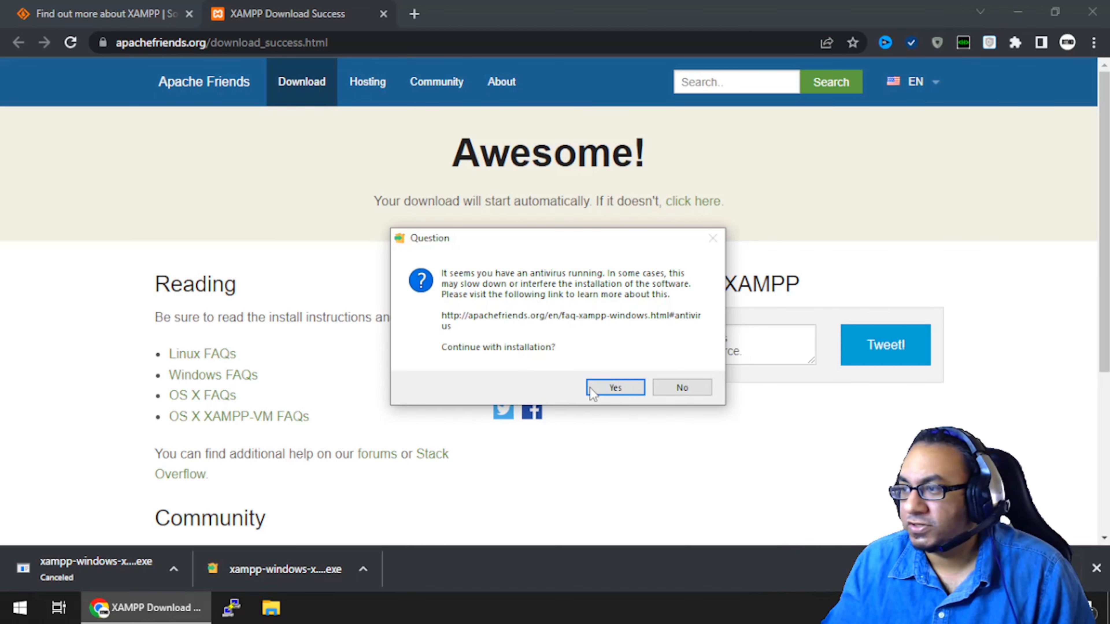
{"action": "left_click", "coordinate": [1093, 11]}
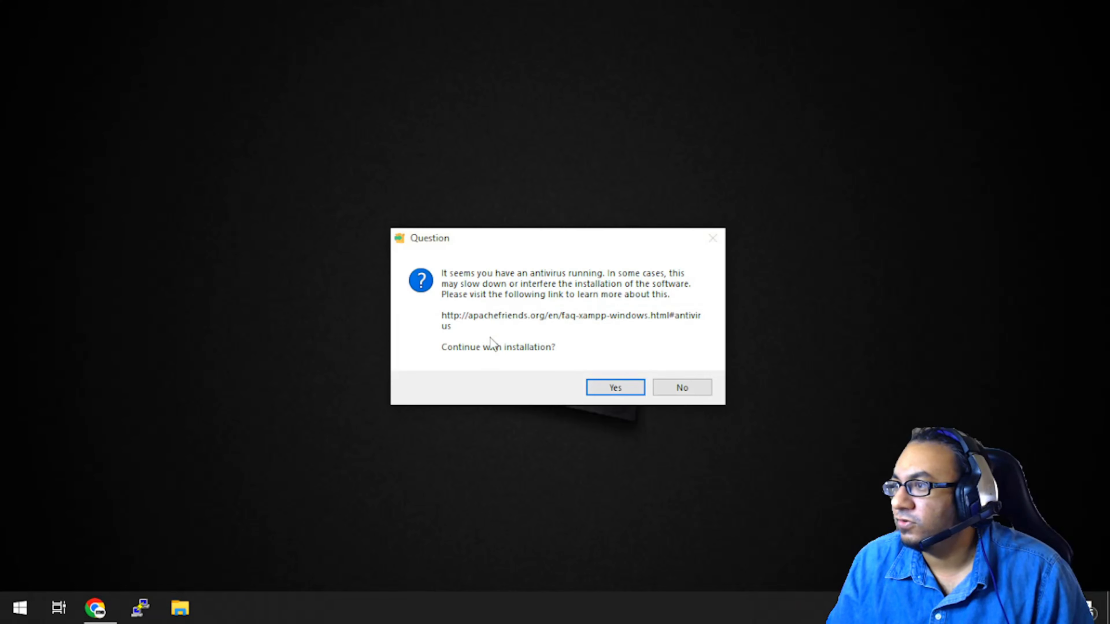
{"action": "left_click_drag", "start_coordinate": [538, 235], "coordinate": [500, 166]}
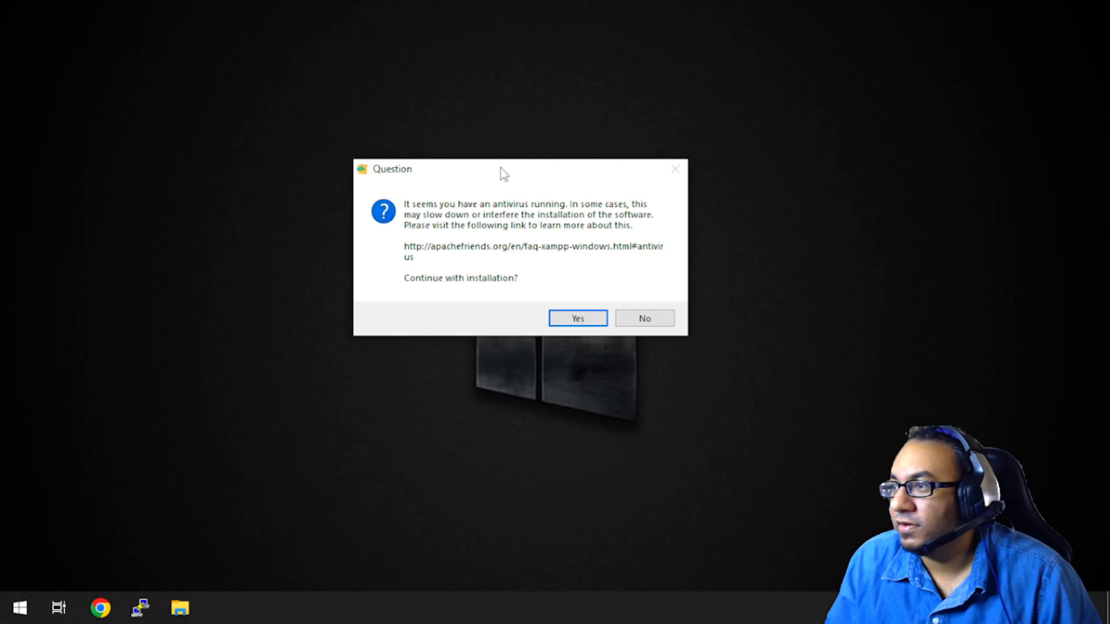
{"action": "left_click_drag", "start_coordinate": [502, 167], "coordinate": [523, 175]}
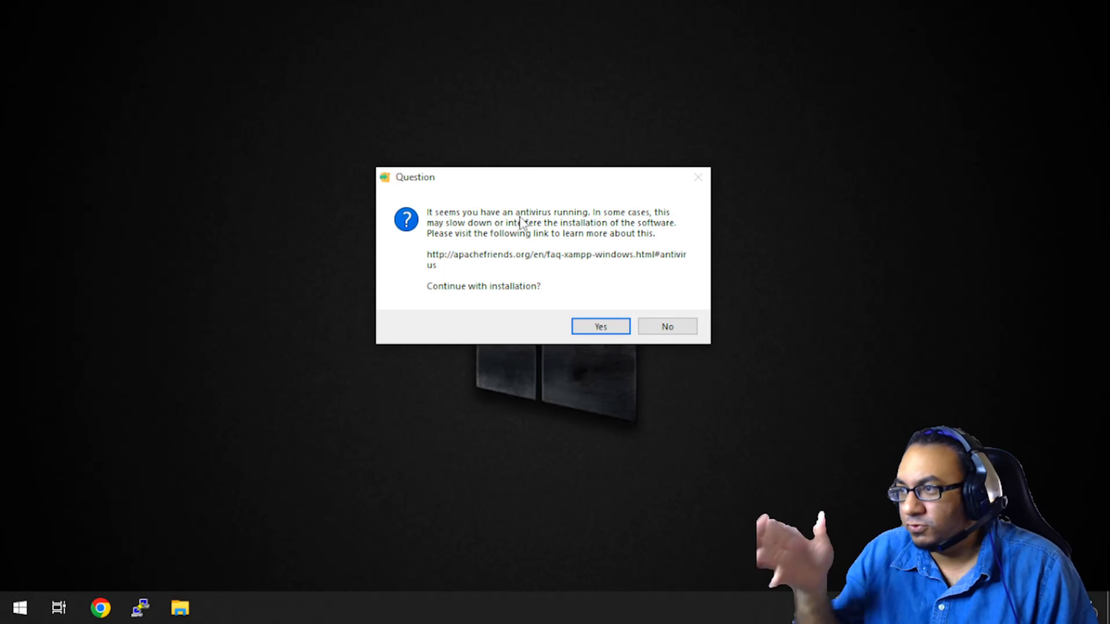
{"action": "left_click", "coordinate": [596, 326]}
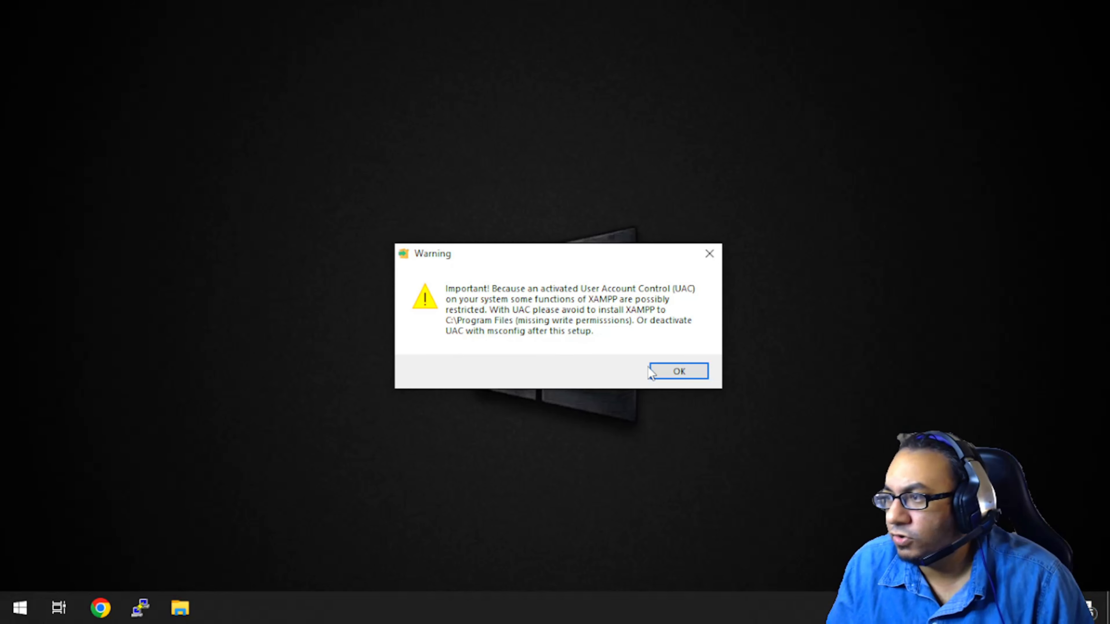
{"action": "left_click", "coordinate": [662, 377]}
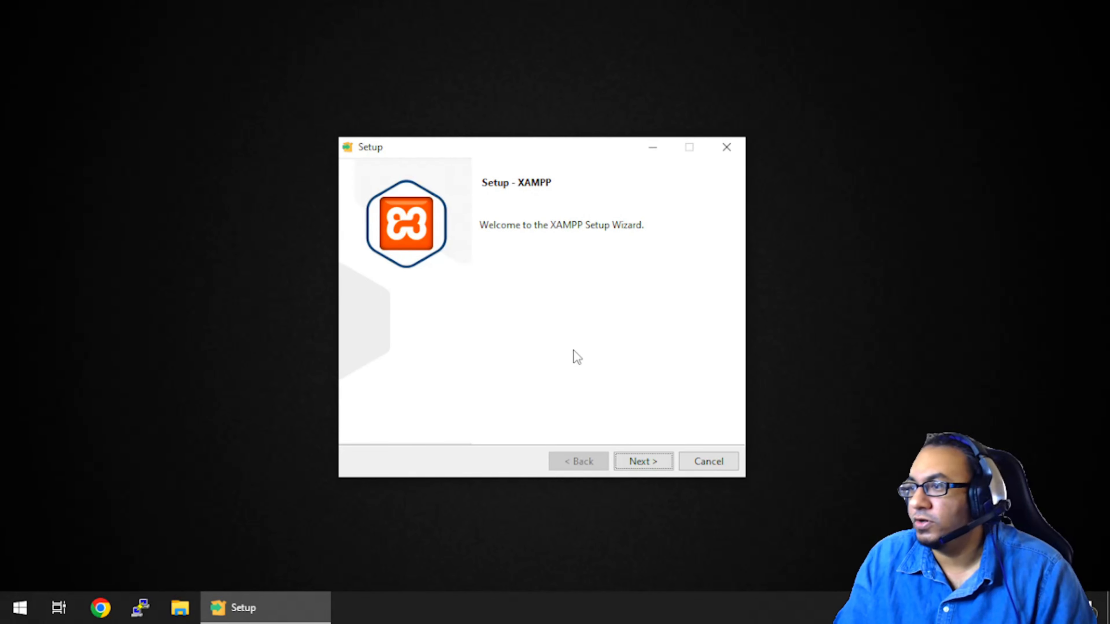
Step: Exclude Mercury Mail Server, Tomcat and Perl from the XAMPP components to install, and accept the component selection
{"action": "left_click", "coordinate": [632, 464]}
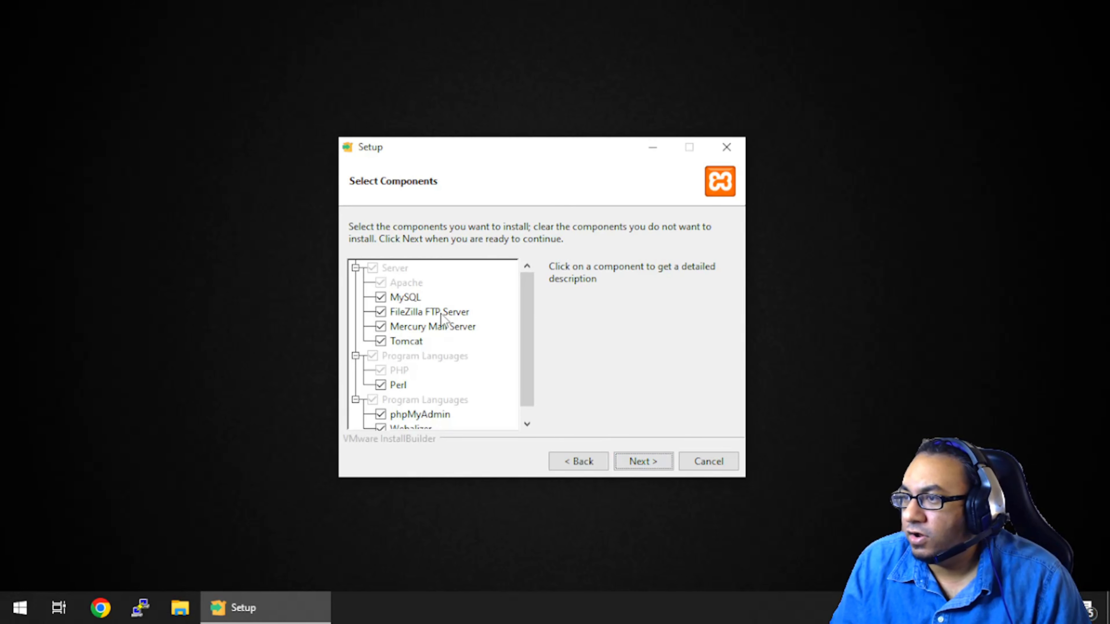
{"action": "left_click", "coordinate": [403, 285]}
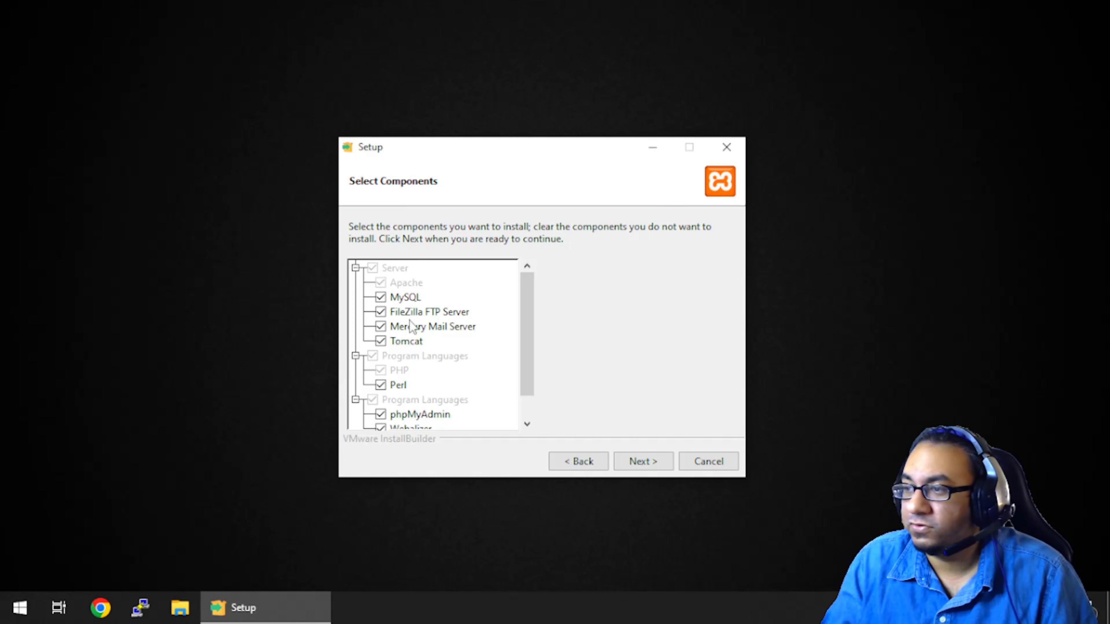
{"action": "left_click", "coordinate": [407, 331]}
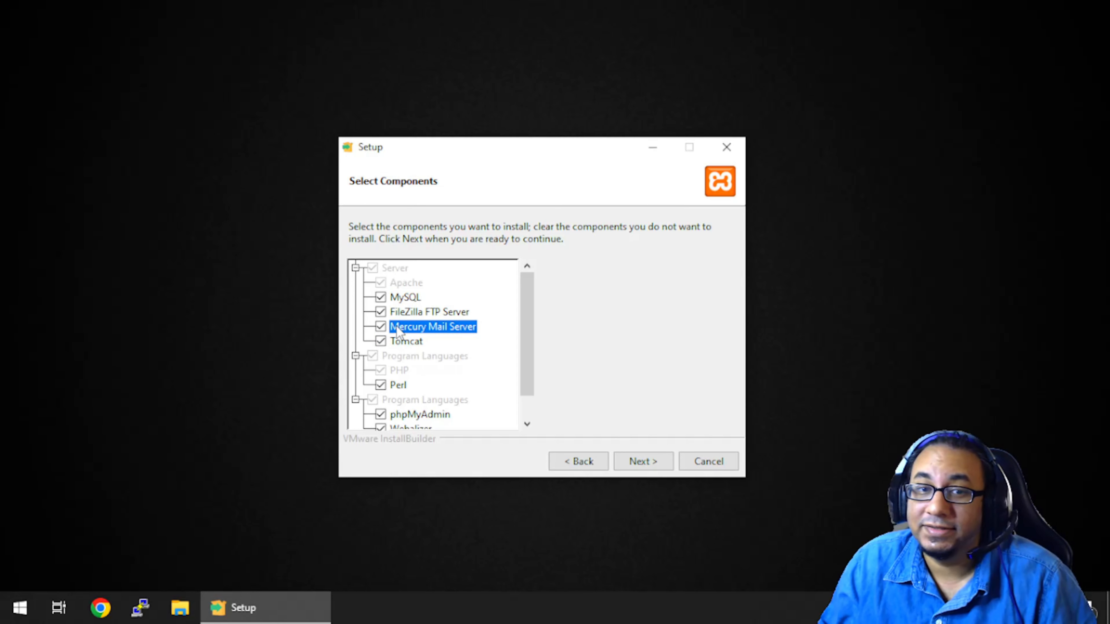
{"action": "left_click", "coordinate": [381, 345]}
{"action": "left_click", "coordinate": [380, 327]}
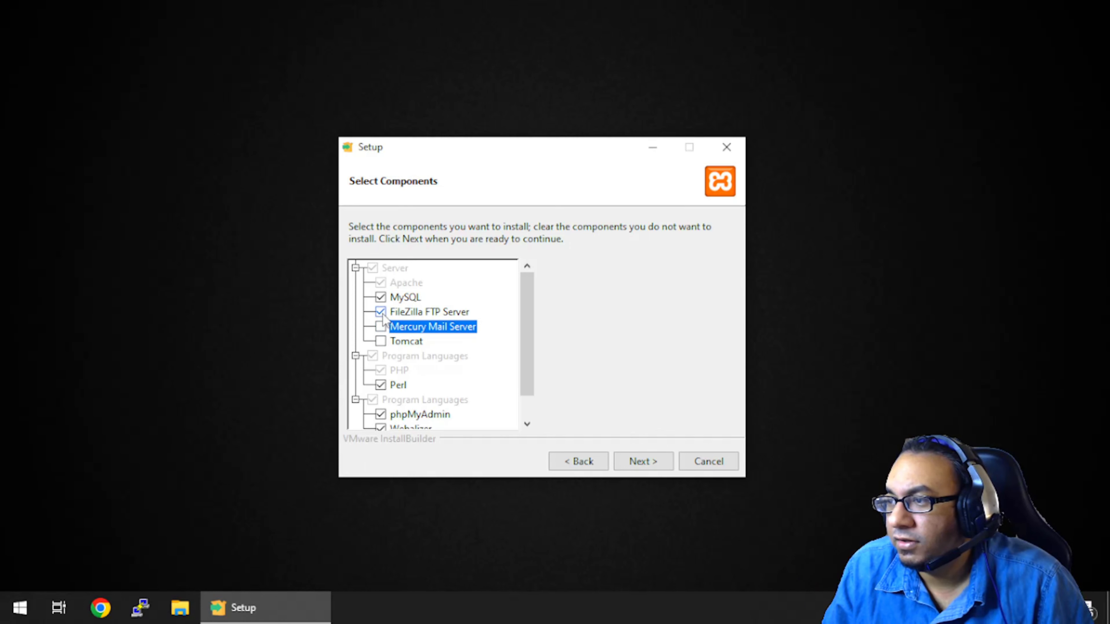
{"action": "left_click", "coordinate": [398, 358]}
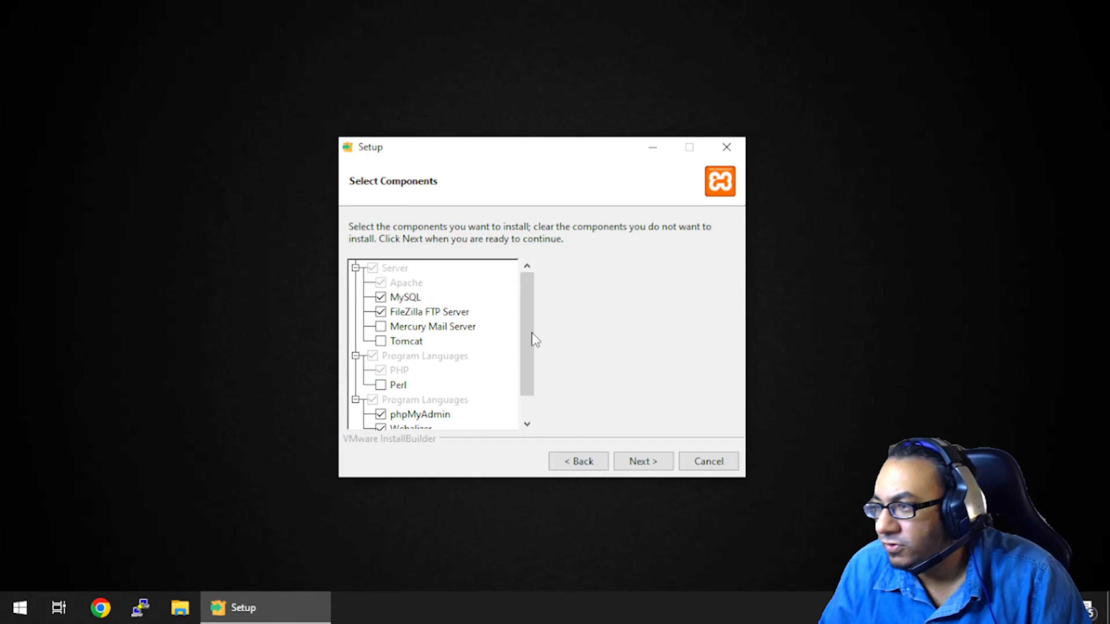
{"action": "left_click_drag", "start_coordinate": [533, 340], "coordinate": [532, 377]}
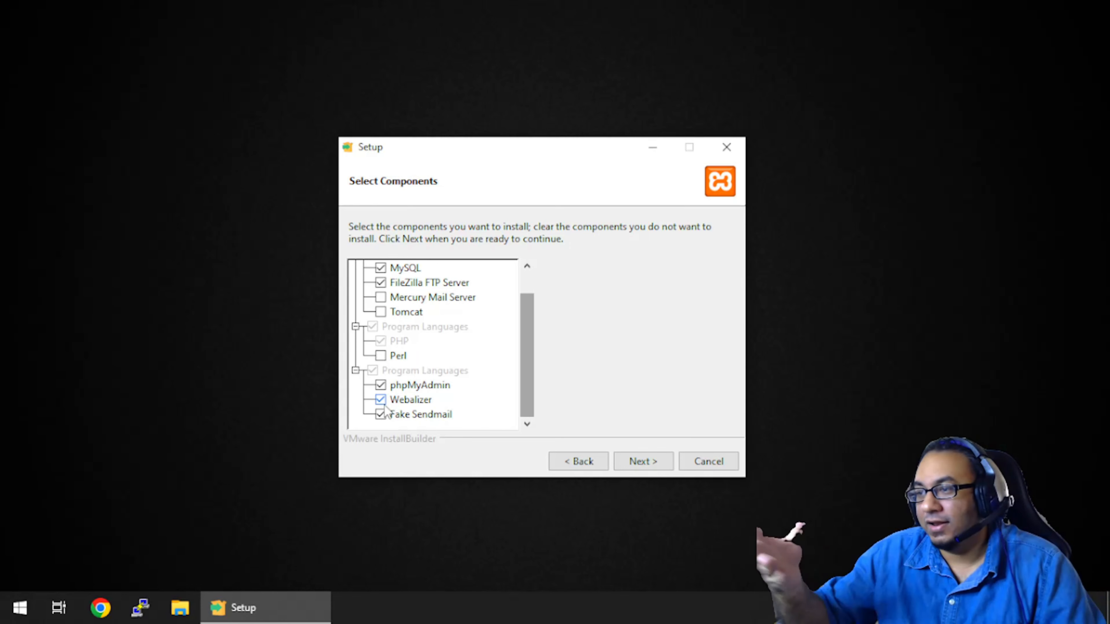
{"action": "left_click", "coordinate": [383, 415]}
{"action": "left_click", "coordinate": [382, 415]}
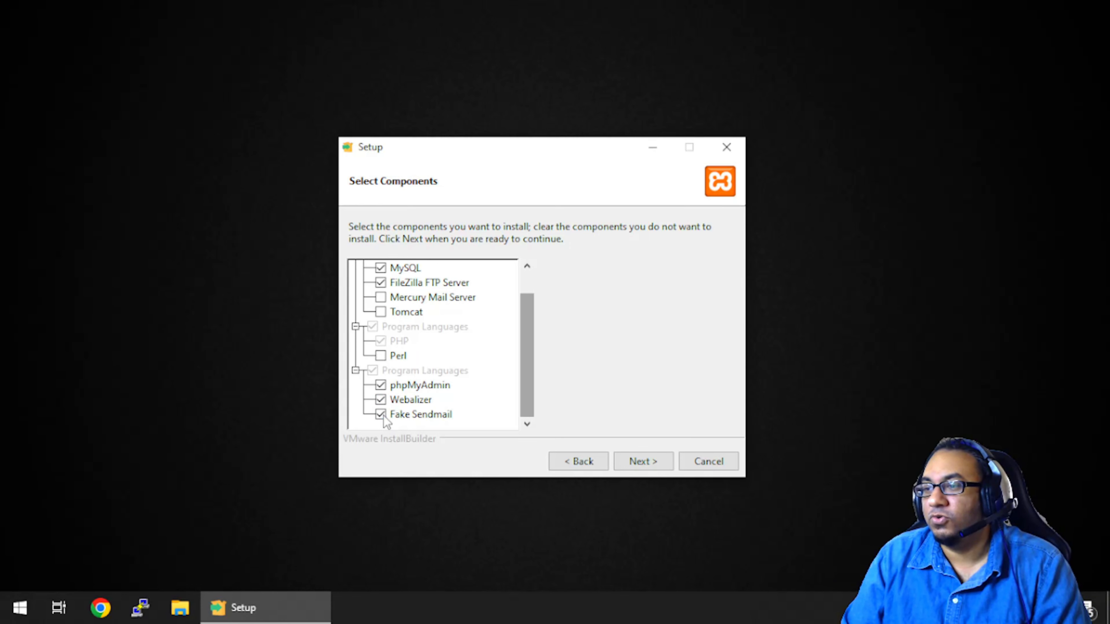
{"action": "left_click", "coordinate": [402, 414]}
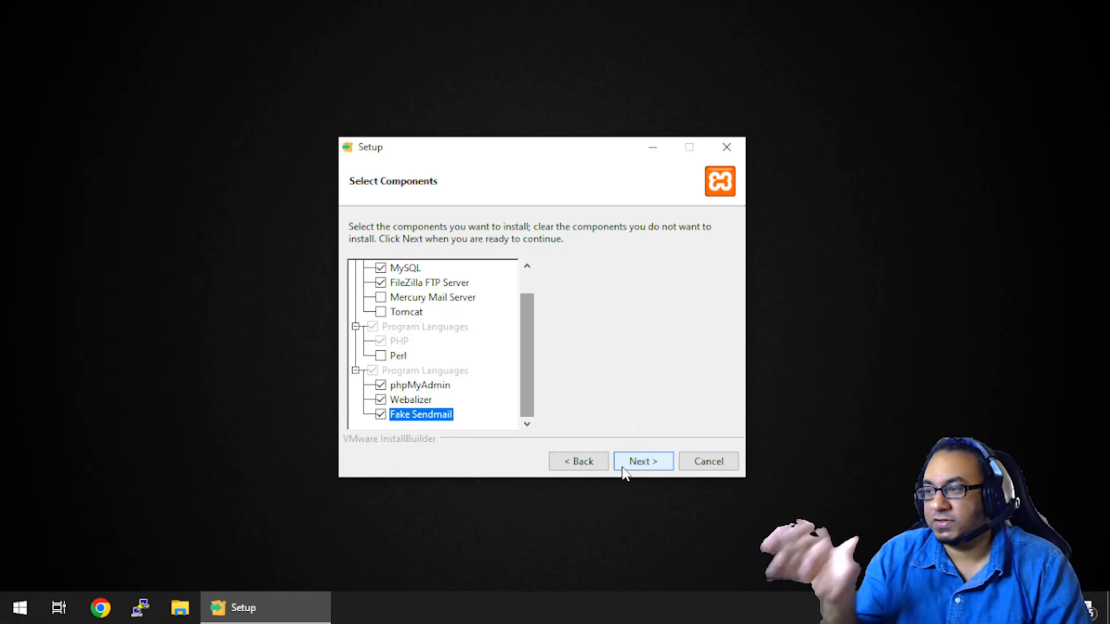
{"action": "left_click", "coordinate": [633, 461]}
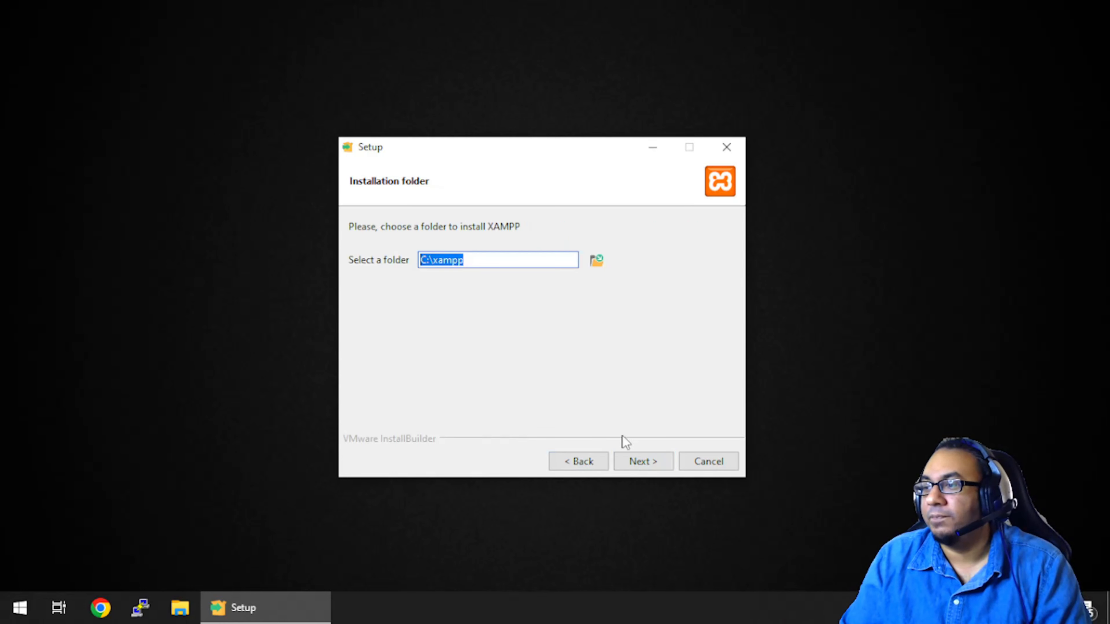
Step: Set the XAMPP installation folder to D:\xampp and accept it
{"action": "left_click", "coordinate": [420, 264]}
{"action": "left_click_drag", "start_coordinate": [420, 263], "coordinate": [459, 266]}
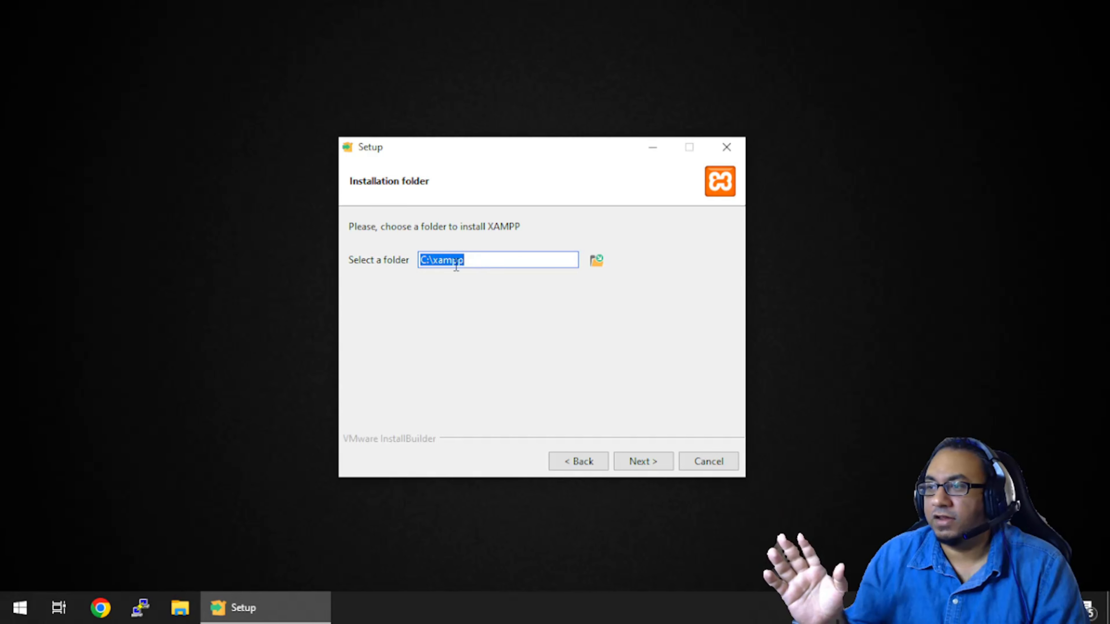
{"action": "left_click", "coordinate": [422, 259]}
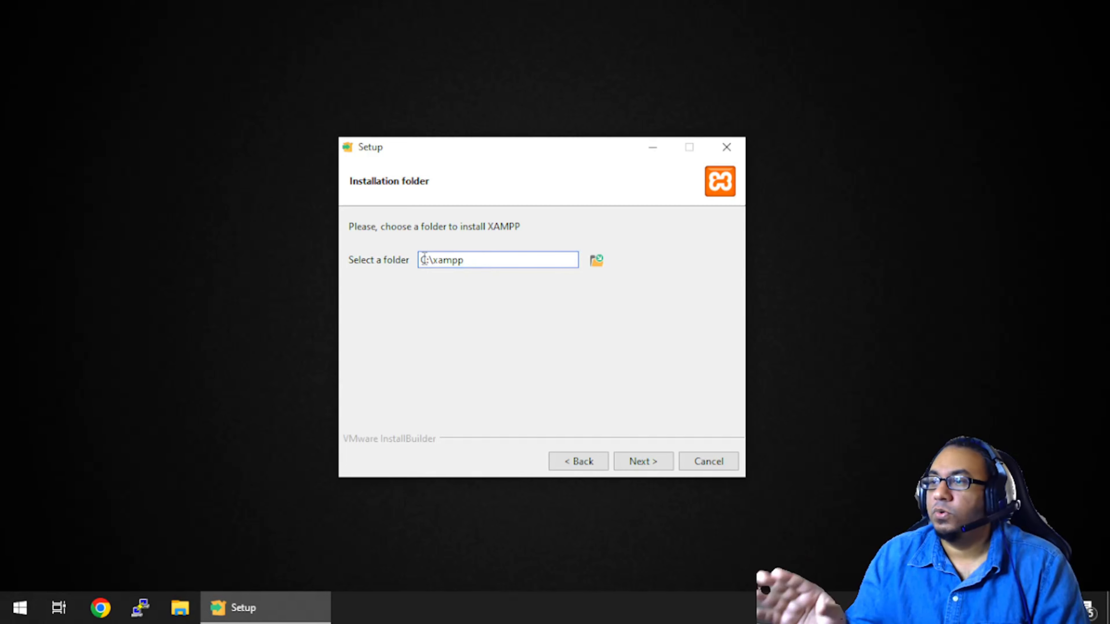
{"action": "key", "text": "Delete"}
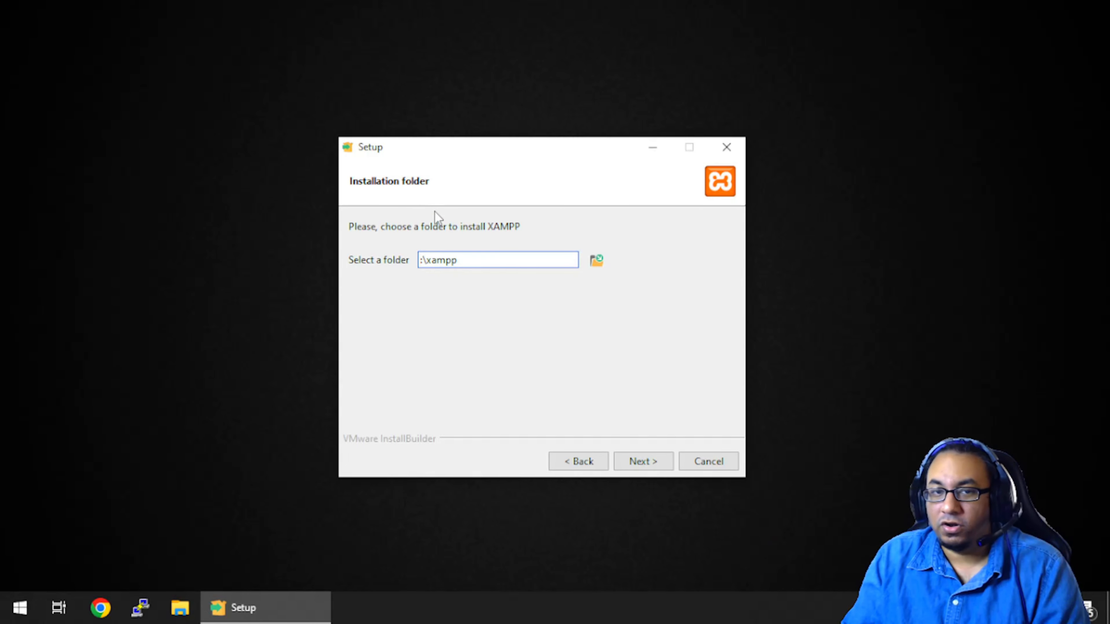
{"action": "type", "text": "D"}
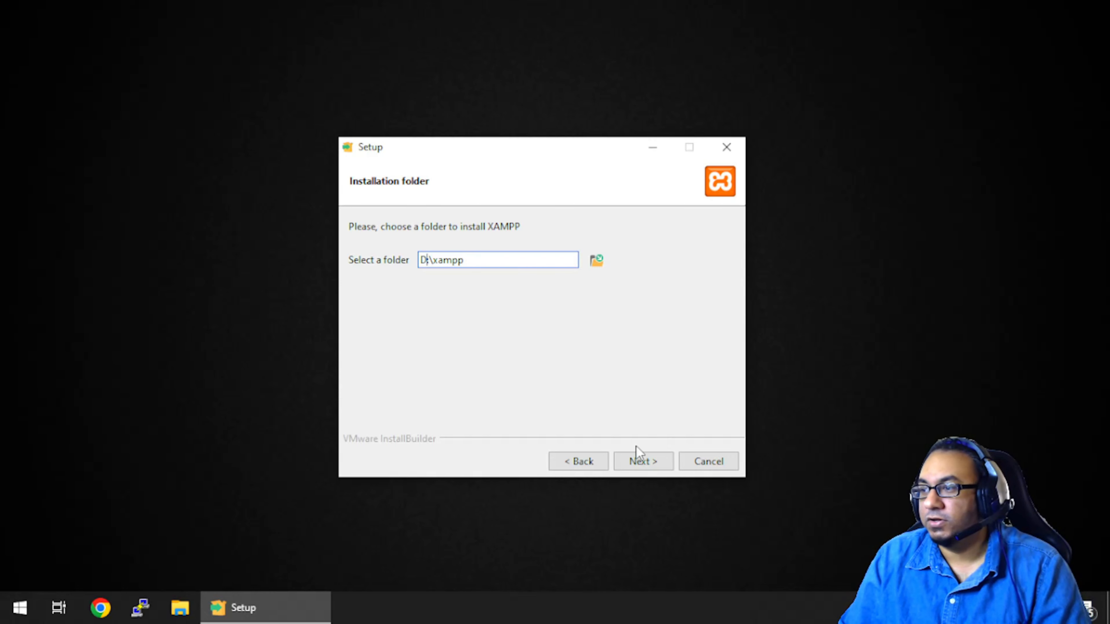
{"action": "left_click", "coordinate": [646, 465]}
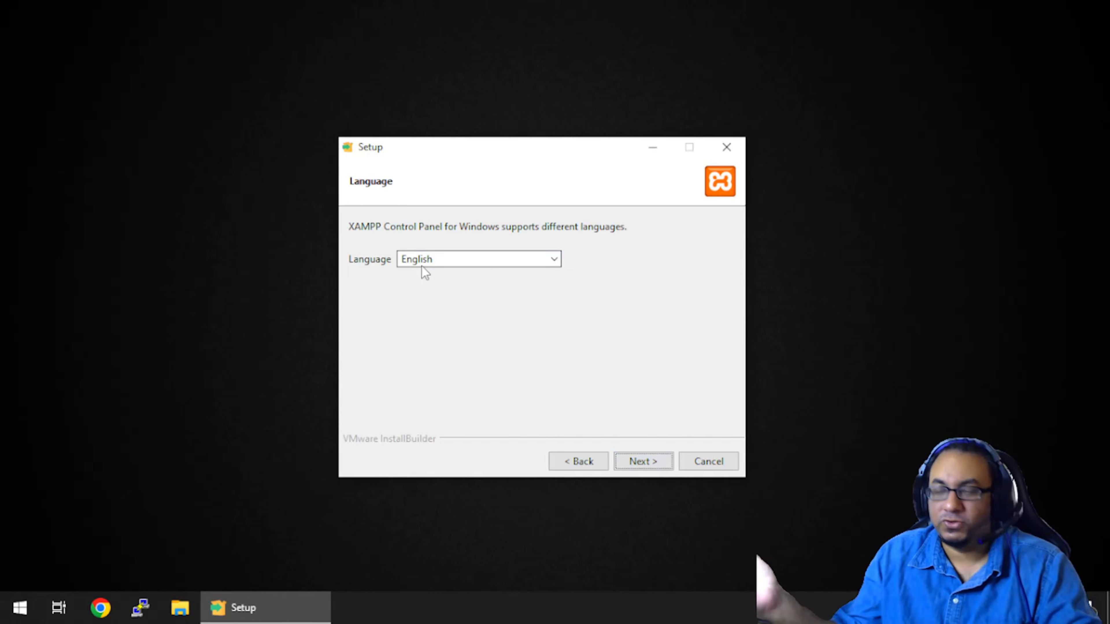
Step: Install XAMPP with English as the Control Panel language, and finish setup with the Control Panel started
{"action": "left_click", "coordinate": [631, 460]}
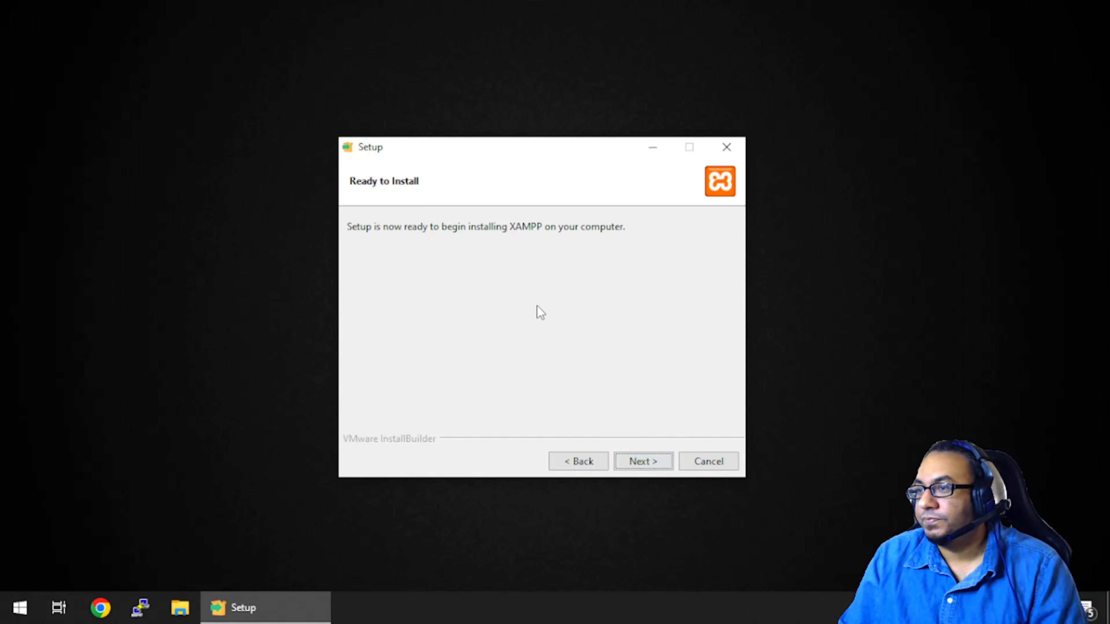
{"action": "left_click", "coordinate": [636, 466]}
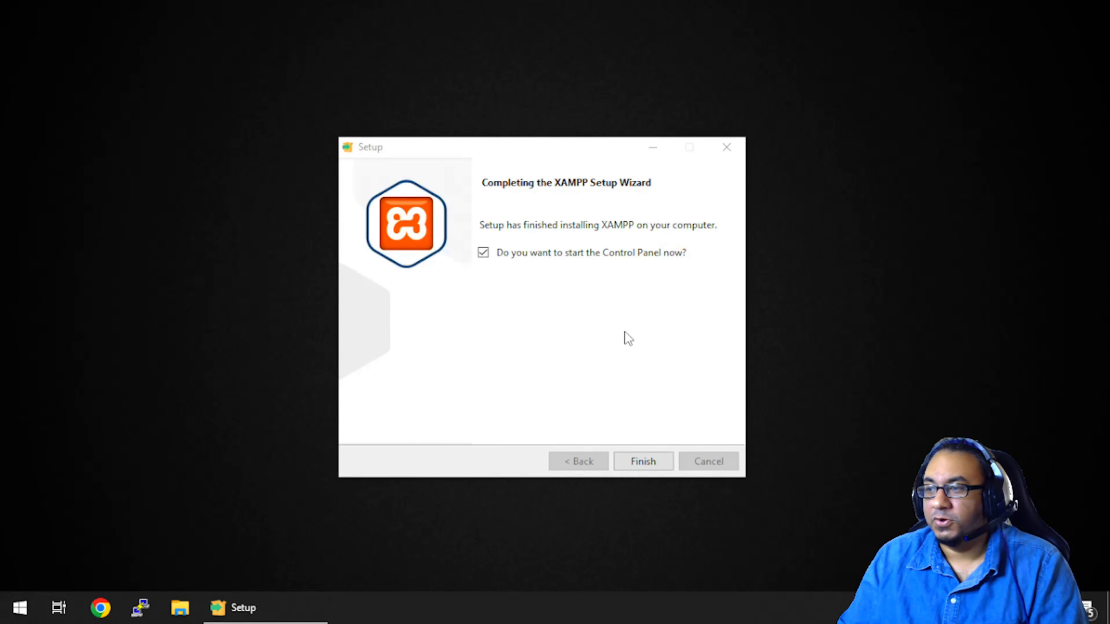
{"action": "left_click", "coordinate": [575, 329]}
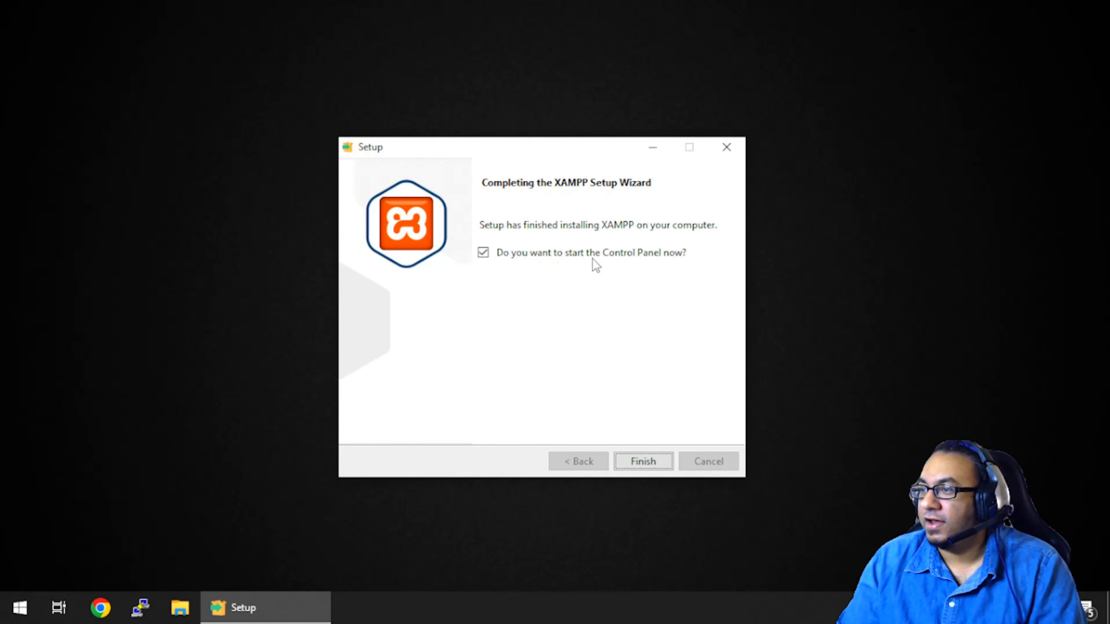
{"action": "left_click", "coordinate": [629, 461]}
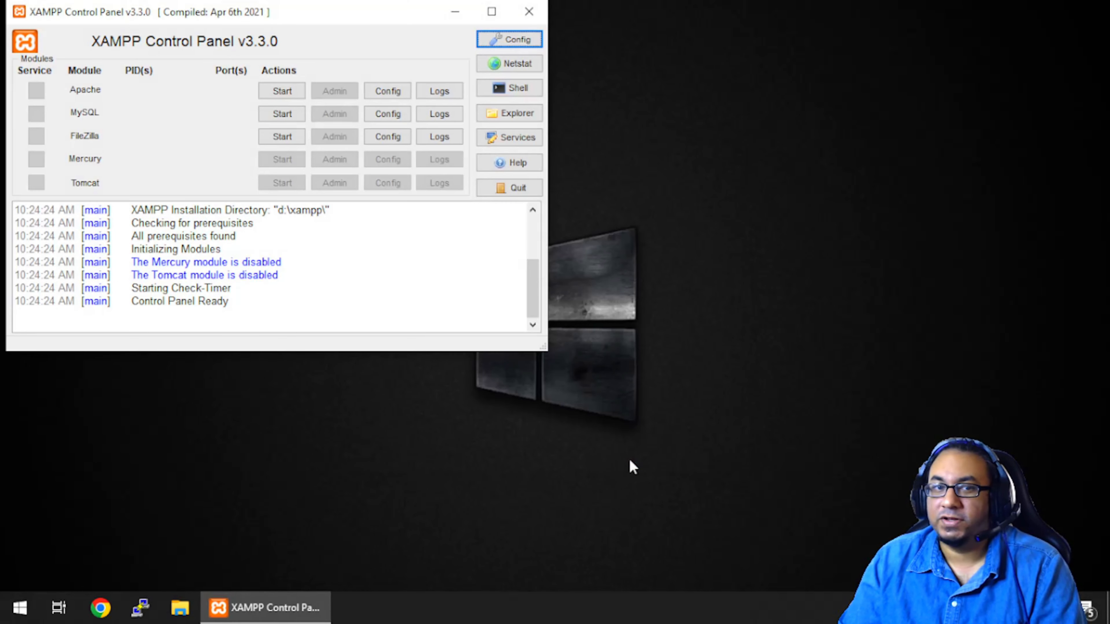
{"action": "left_click_drag", "start_coordinate": [287, 19], "coordinate": [600, 93]}
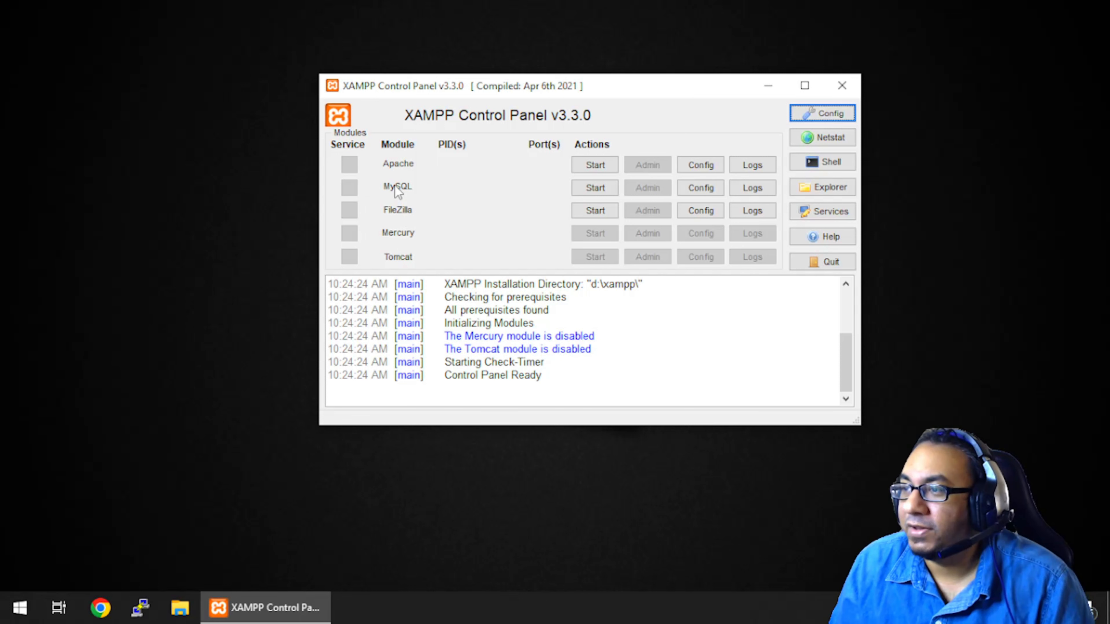
Step: Start the Apache and MySQL modules in the XAMPP Control Panel, and minimise its window
{"action": "left_click", "coordinate": [594, 165]}
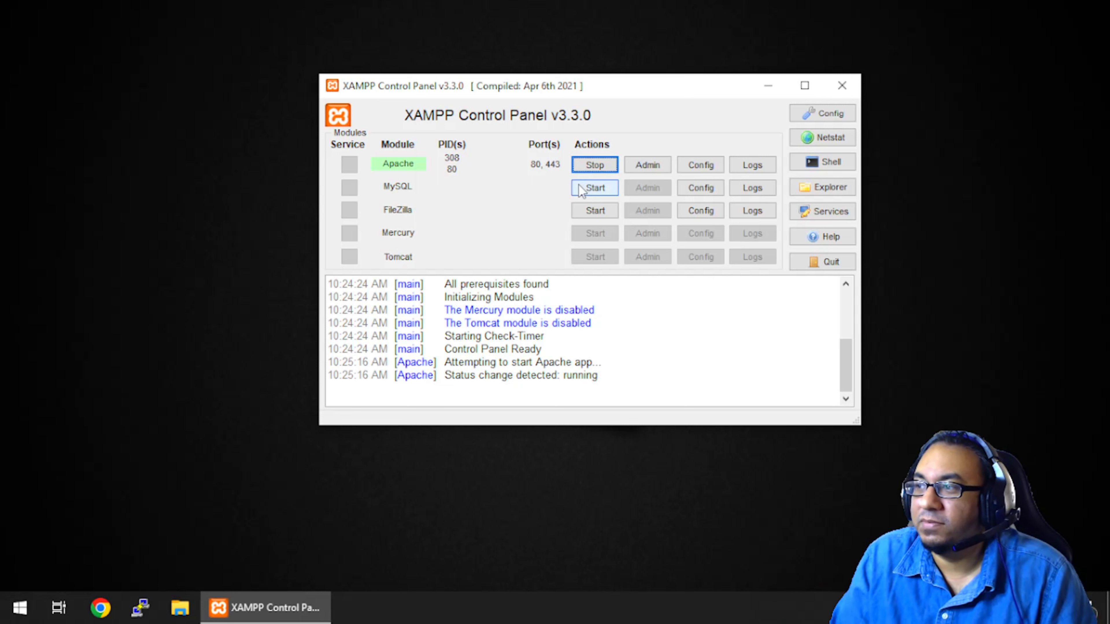
{"action": "left_click", "coordinate": [585, 192]}
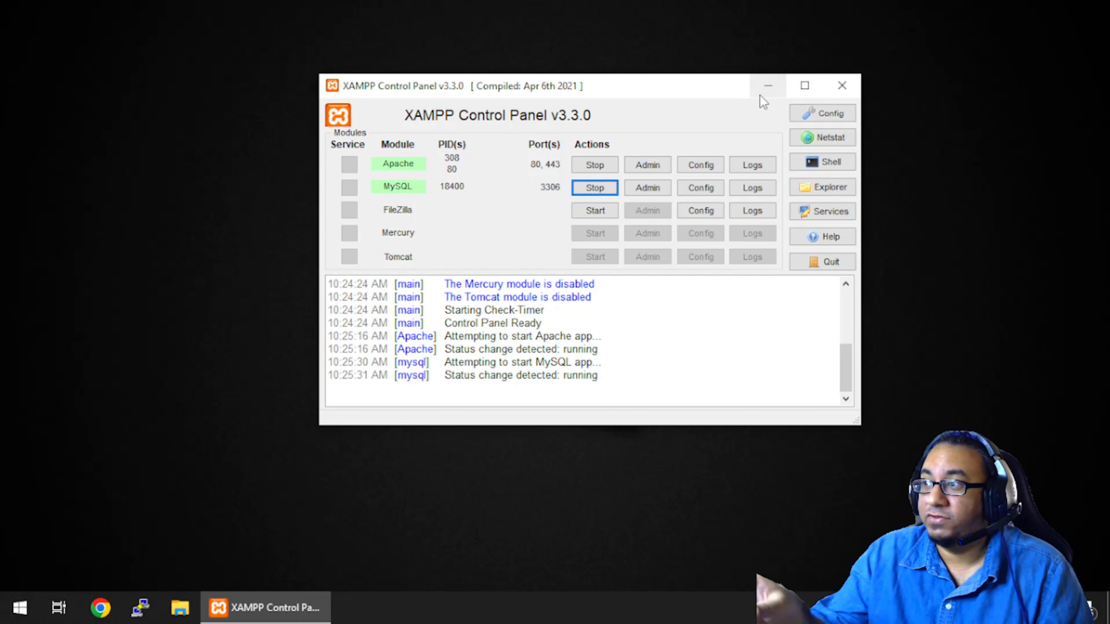
{"action": "left_click", "coordinate": [769, 92]}
Step: Switch to Google Chrome with the RTHD profile and load google.com
{"action": "left_click", "coordinate": [100, 608]}
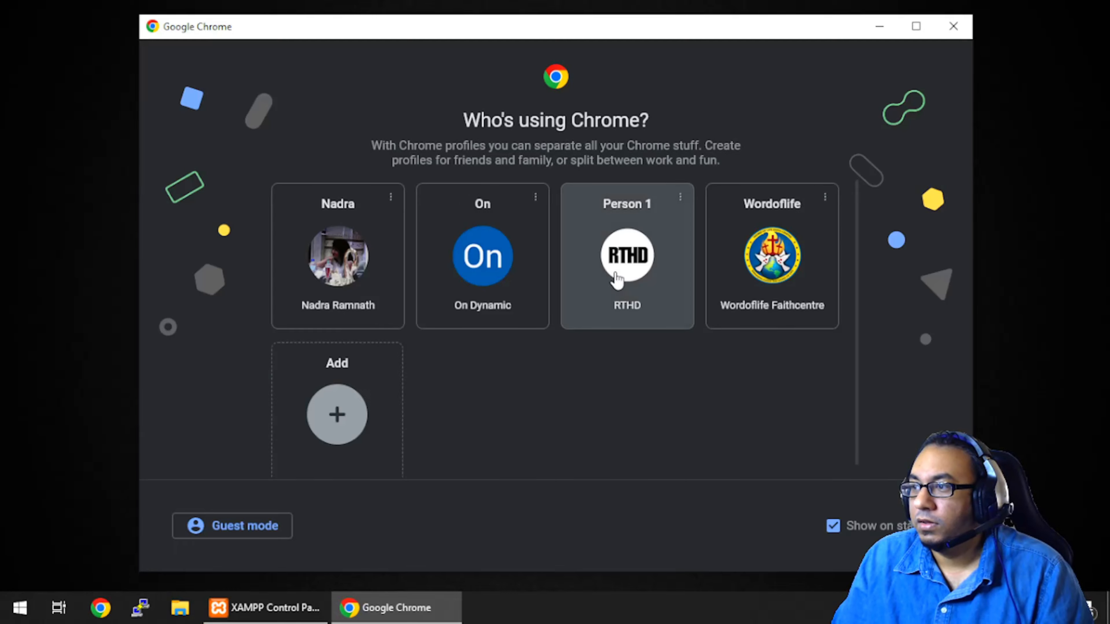
{"action": "left_click", "coordinate": [568, 306]}
{"action": "type", "text": "google.com"}
{"action": "key", "text": "Return"}
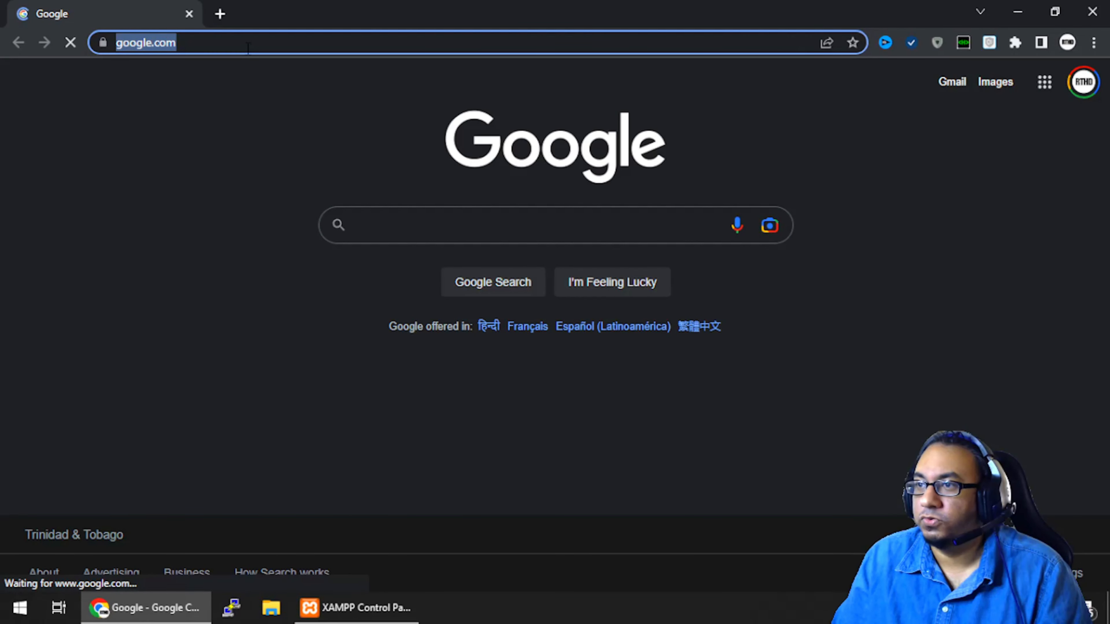
{"action": "type", "text": "127.0."}
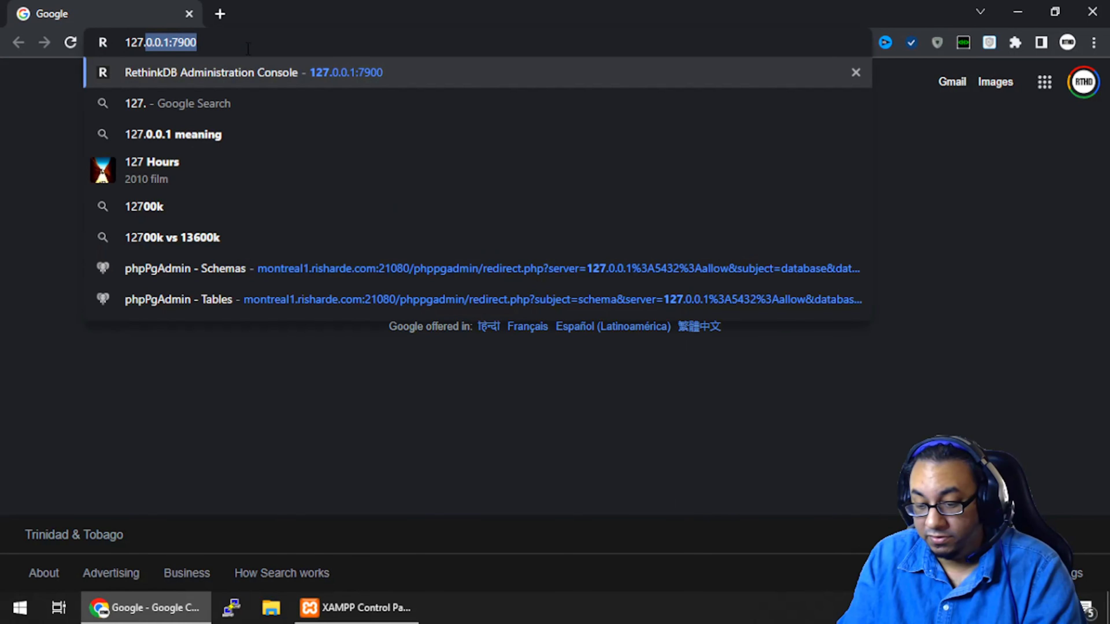
{"action": "type", "text": "0.1"}
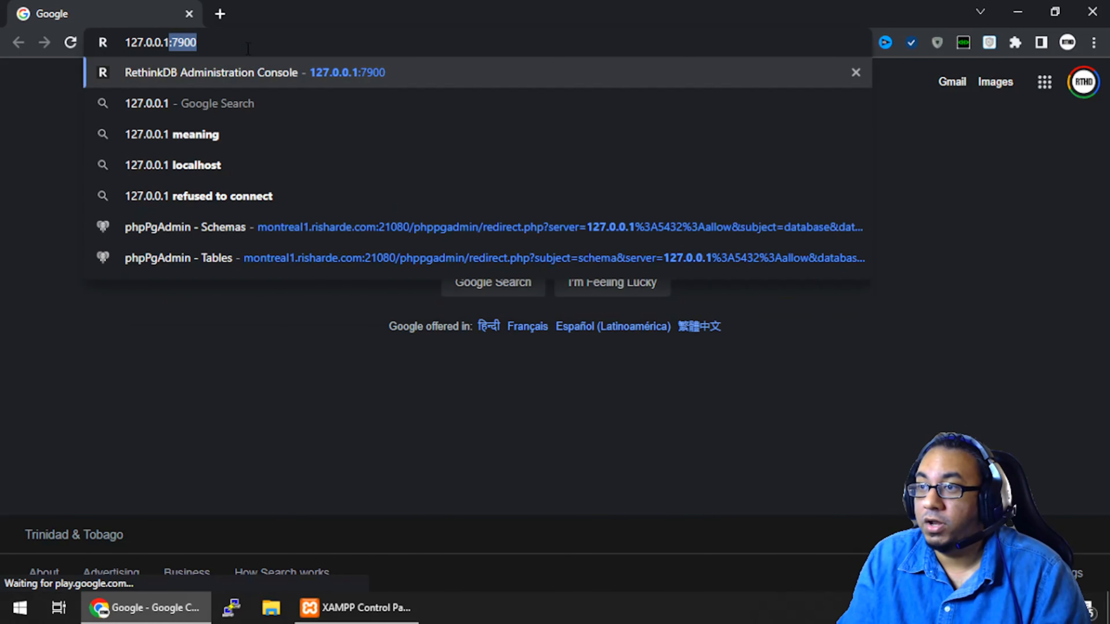
{"action": "key", "text": "Delete"}
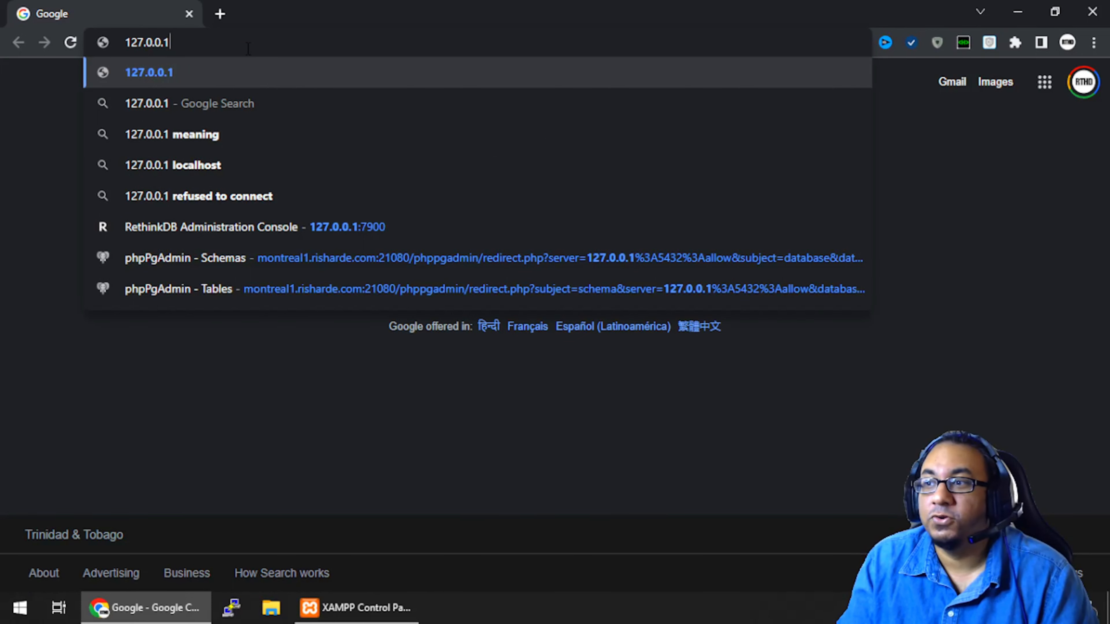
{"action": "key", "text": "BackSpace"}
{"action": "key", "text": "BackSpace"}
{"action": "key", "text": "BackSpace"}
{"action": "key", "text": "BackSpace"}
{"action": "key", "text": "BackSpace"}
{"action": "key", "text": "BackSpace"}
{"action": "key", "text": "BackSpace"}
{"action": "key", "text": "BackSpace"}
{"action": "key", "text": "BackSpace"}
Step: Load the local web server's start page at localhost, without any port number in the address
{"action": "type", "text": "loca"}
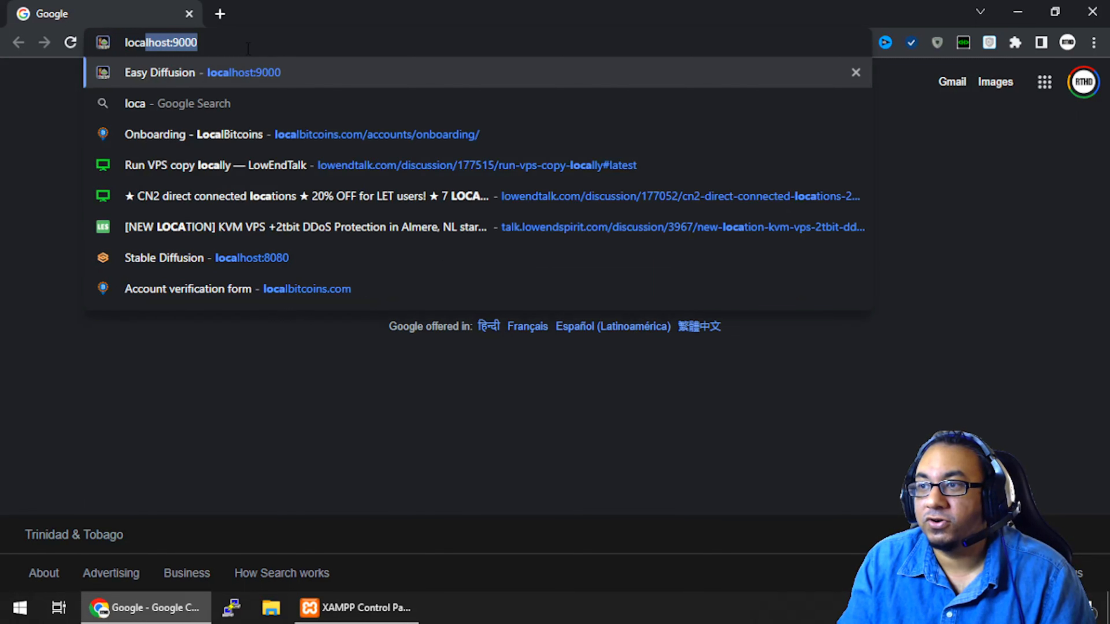
{"action": "type", "text": "l"}
{"action": "key", "text": "Right"}
{"action": "key", "text": "BackSpace"}
{"action": "key", "text": "BackSpace"}
{"action": "key", "text": "BackSpace"}
{"action": "key", "text": "BackSpace"}
{"action": "key", "text": "BackSpace"}
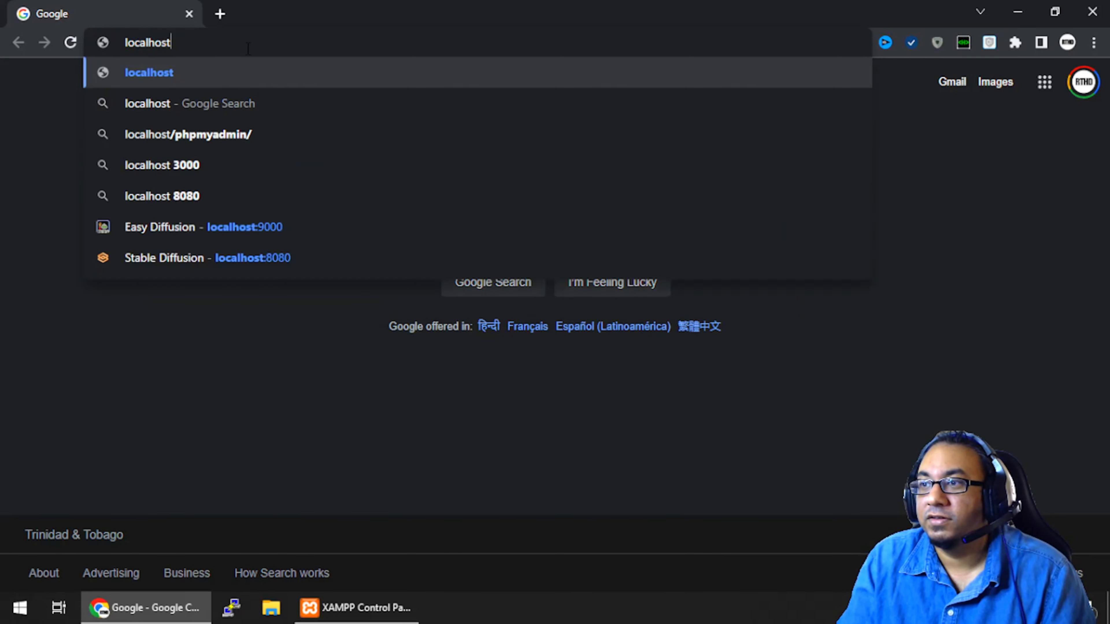
{"action": "key", "text": "Return"}
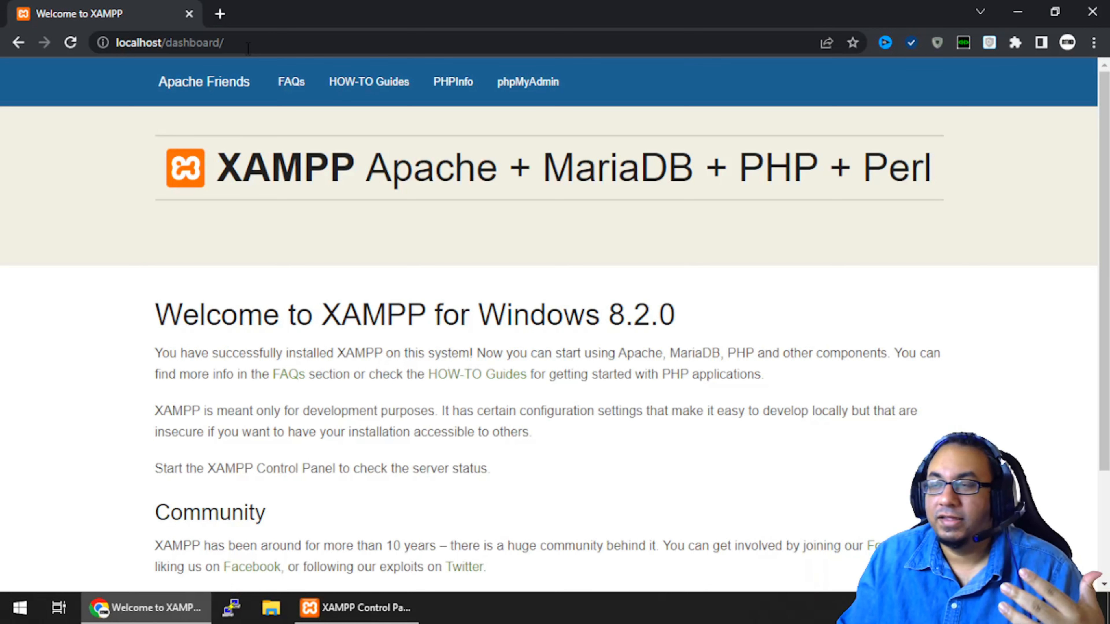
Step: Examine the PHP configuration on the dashboard's PHPInfo page, and close that page again
{"action": "left_click_drag", "start_coordinate": [165, 42], "coordinate": [226, 48]}
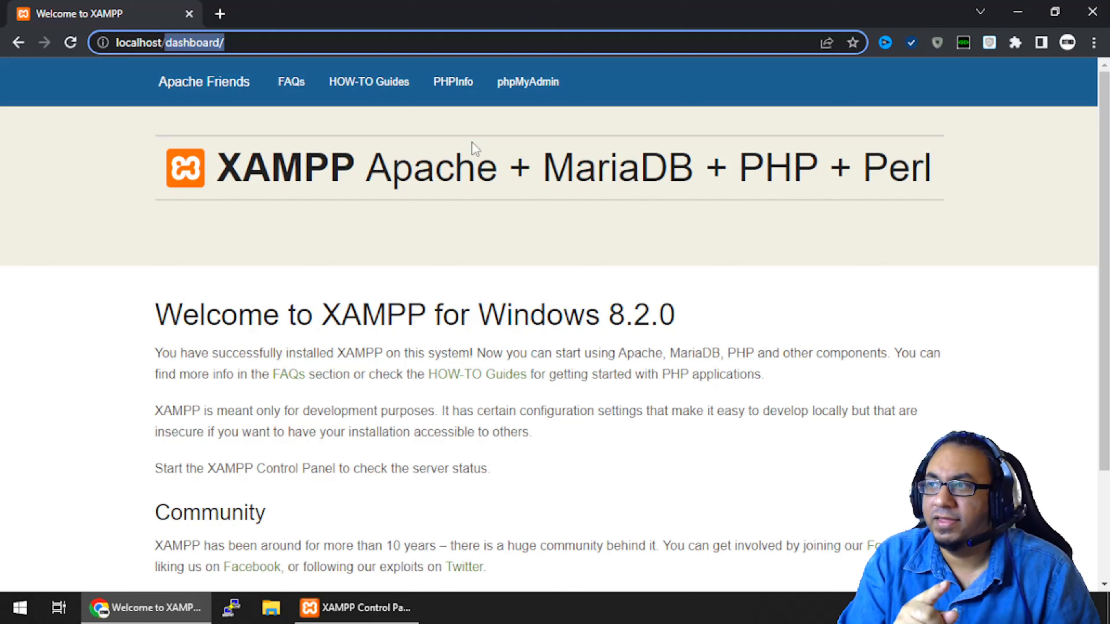
{"action": "left_click", "coordinate": [454, 90]}
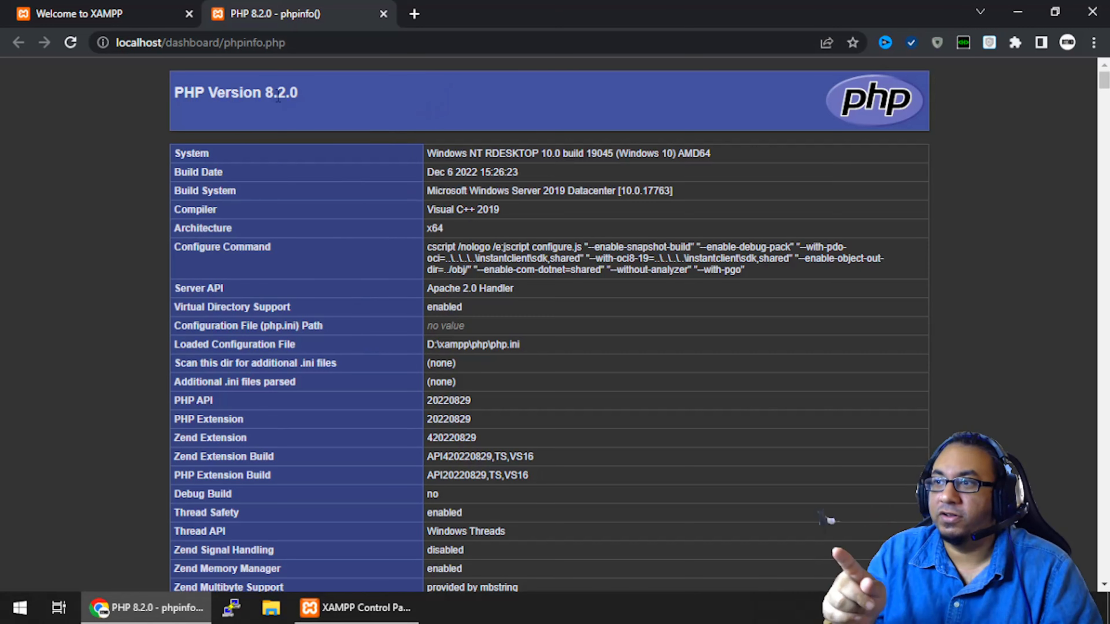
{"action": "scroll", "coordinate": [396, 223], "scroll_direction": "down", "scroll_amount": 10}
{"action": "scroll", "coordinate": [398, 230], "scroll_direction": "up", "scroll_amount": 8}
{"action": "scroll", "coordinate": [397, 231], "scroll_direction": "up", "scroll_amount": 2}
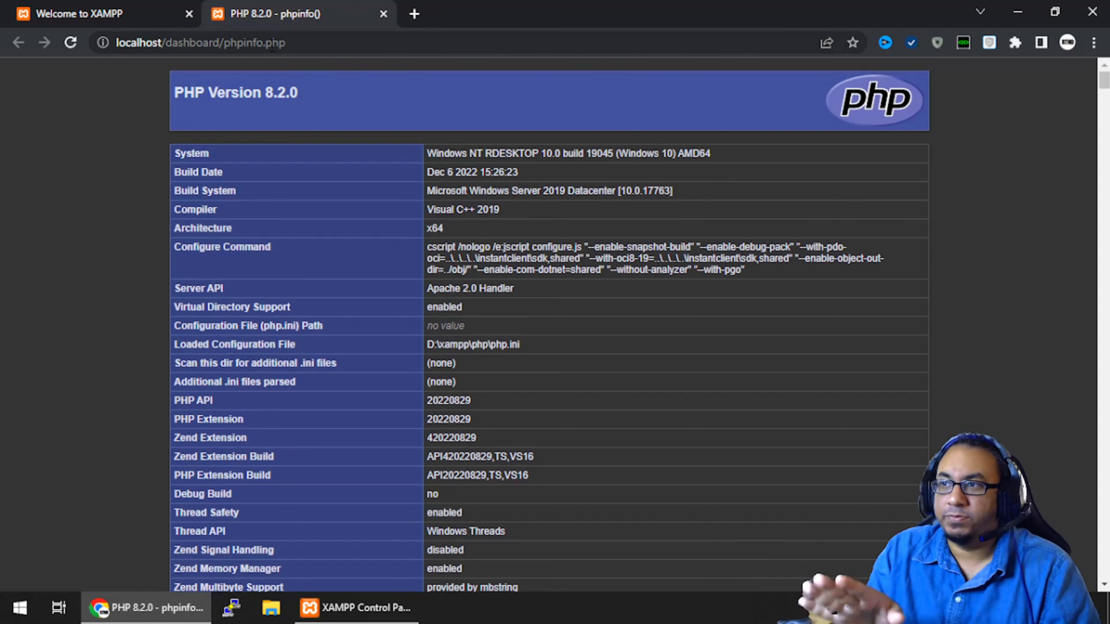
{"action": "left_click", "coordinate": [303, 43]}
{"action": "left_click", "coordinate": [303, 44]}
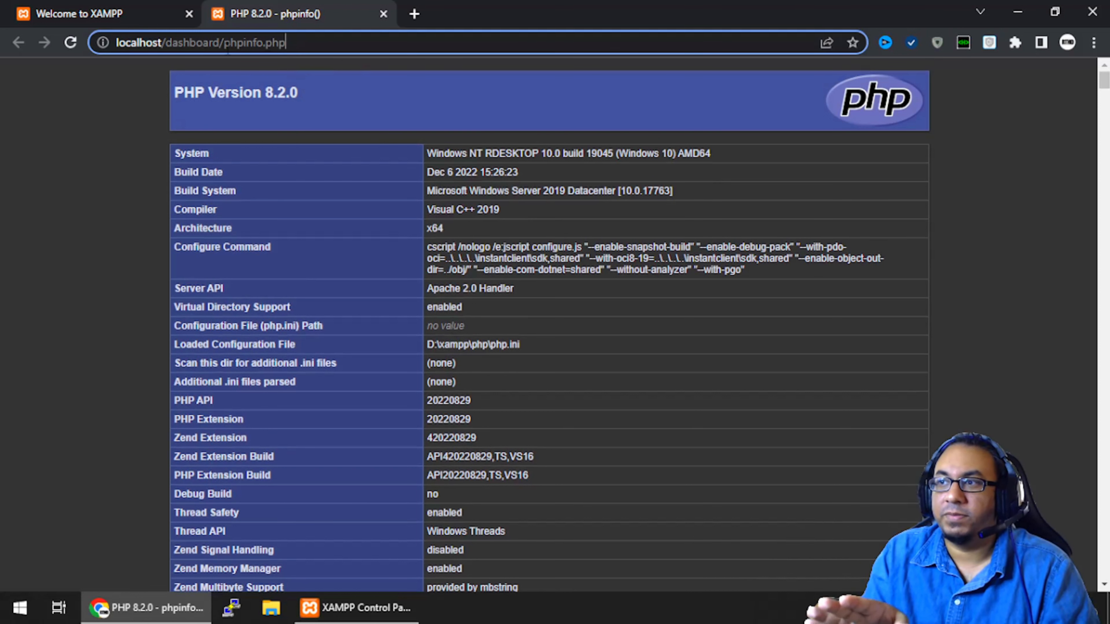
{"action": "left_click", "coordinate": [383, 14]}
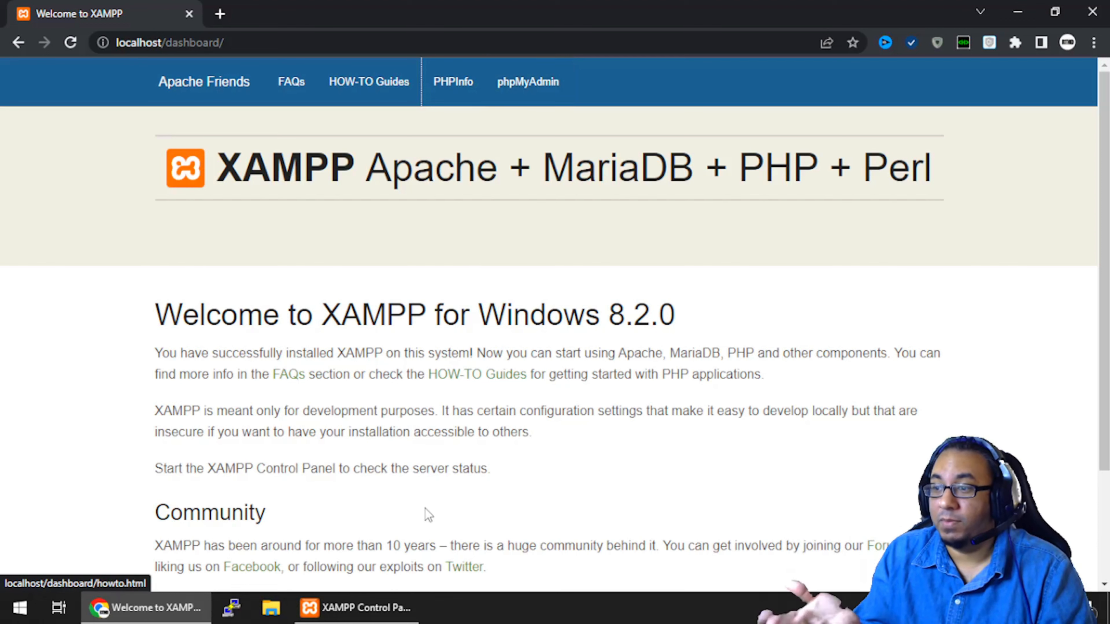
Step: Check the MySQL module in the XAMPP Control Panel, then view phpMyAdmin from the dashboard in Chrome and return
{"action": "left_click", "coordinate": [355, 608]}
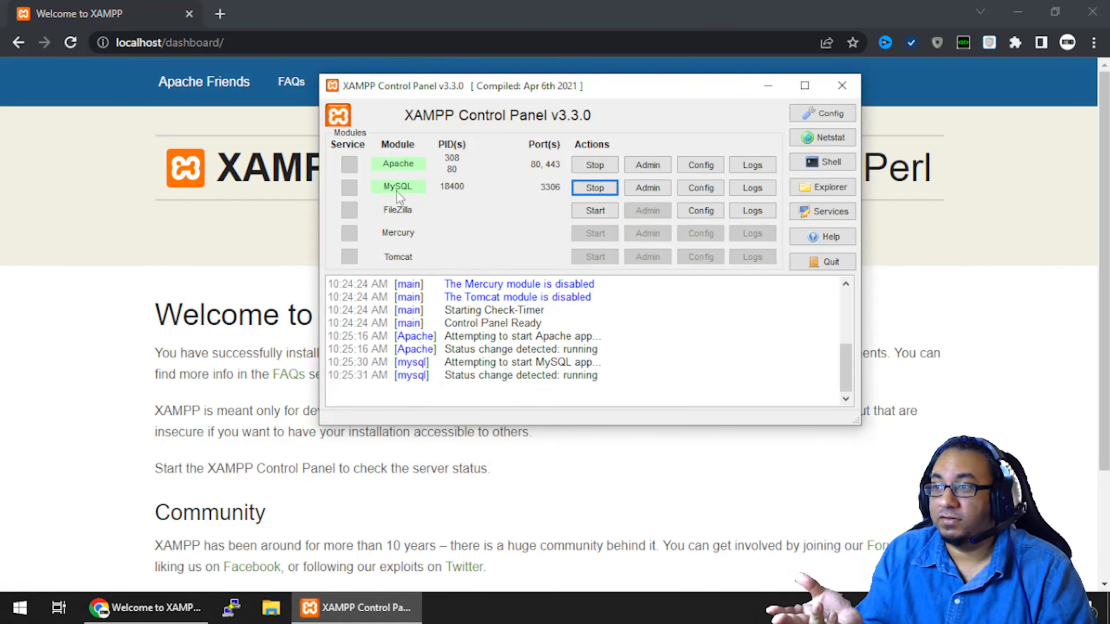
{"action": "left_click", "coordinate": [762, 90]}
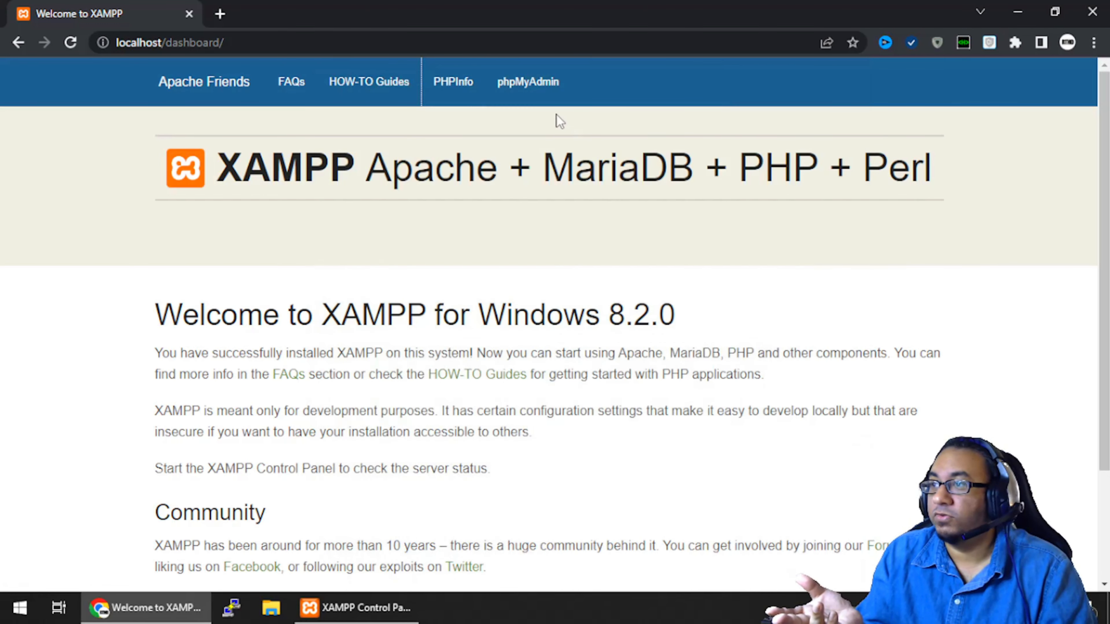
{"action": "left_click", "coordinate": [518, 93]}
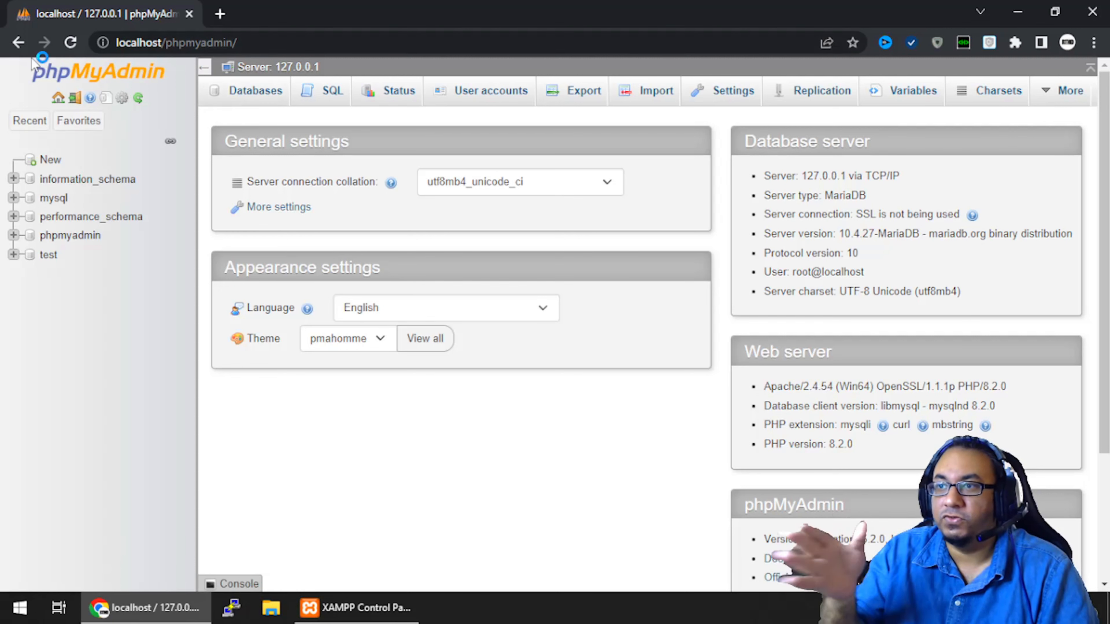
{"action": "left_click", "coordinate": [19, 43]}
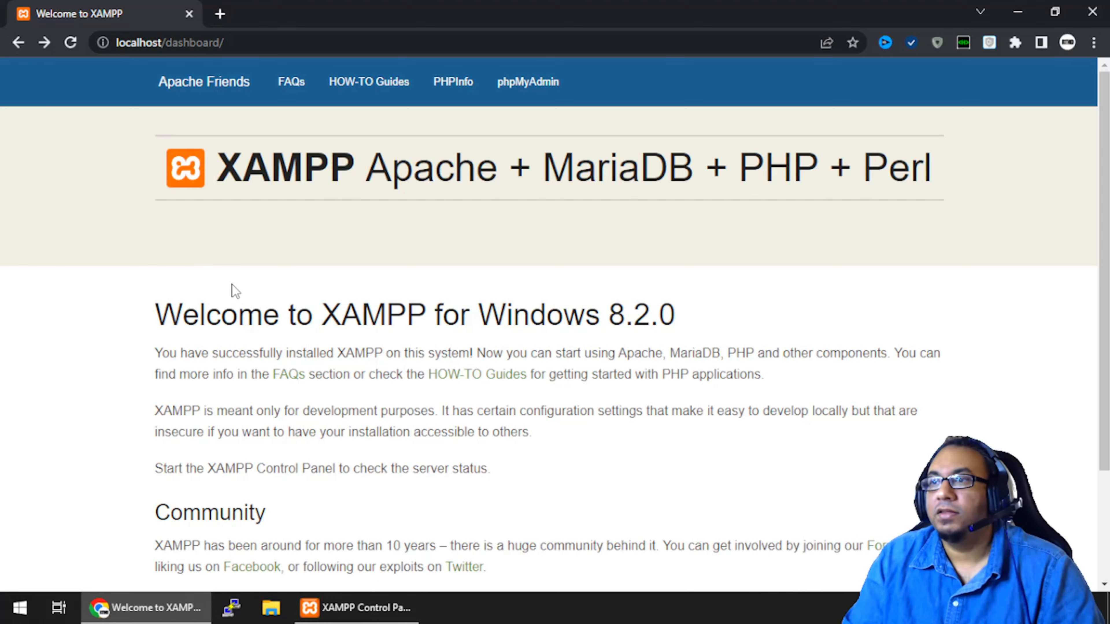
{"action": "left_click", "coordinate": [143, 43]}
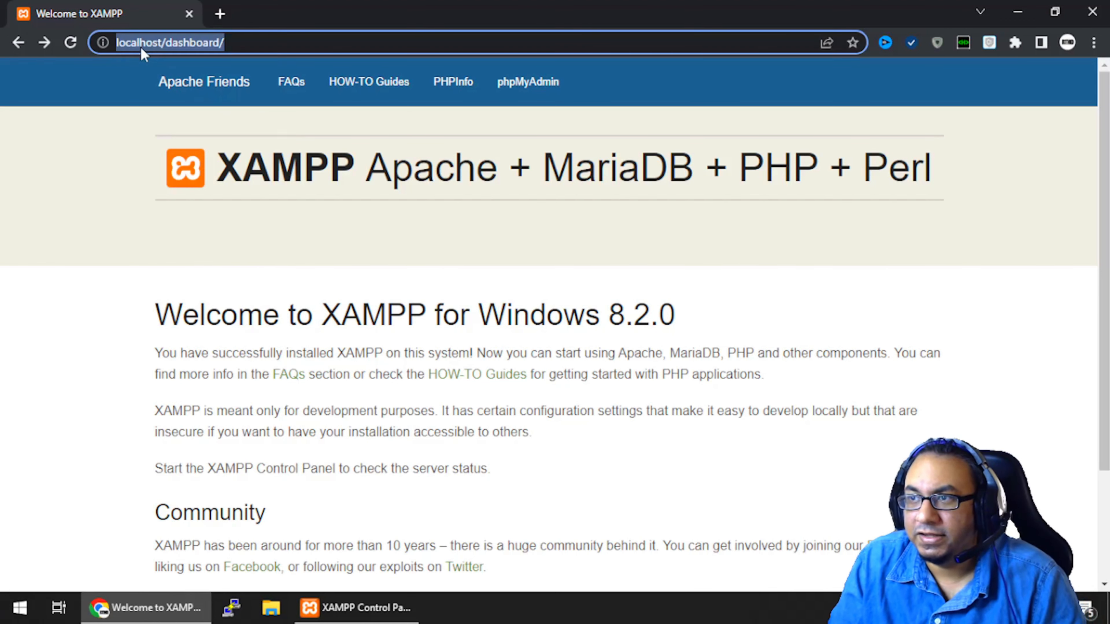
{"action": "left_click", "coordinate": [139, 48]}
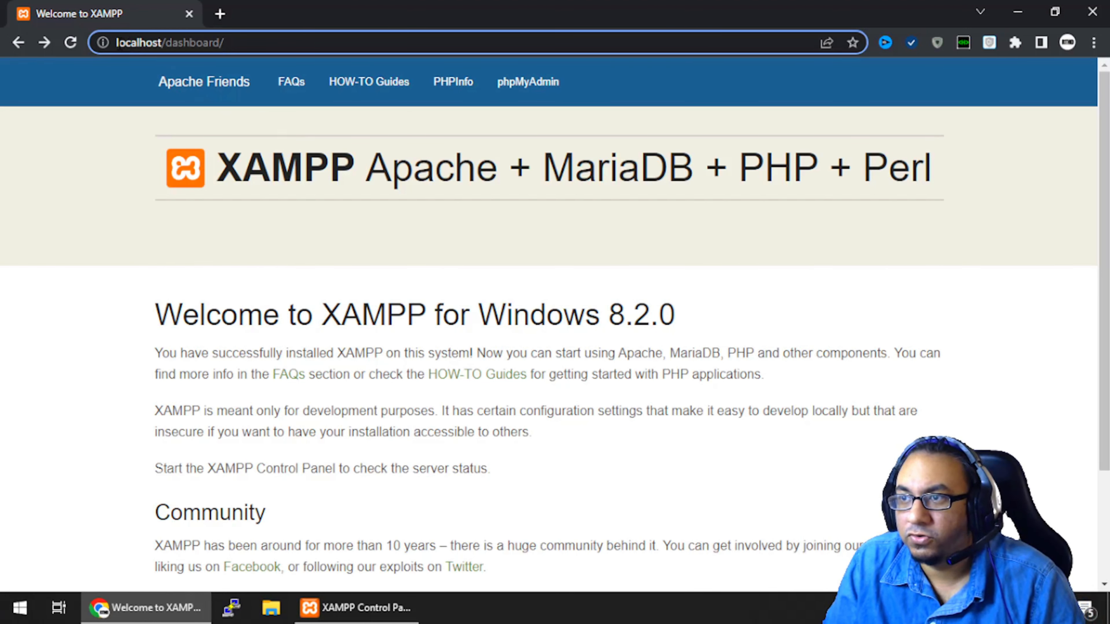
{"action": "left_click_drag", "start_coordinate": [116, 44], "coordinate": [227, 46]}
{"action": "left_click", "coordinate": [166, 42]}
{"action": "left_click", "coordinate": [241, 43]}
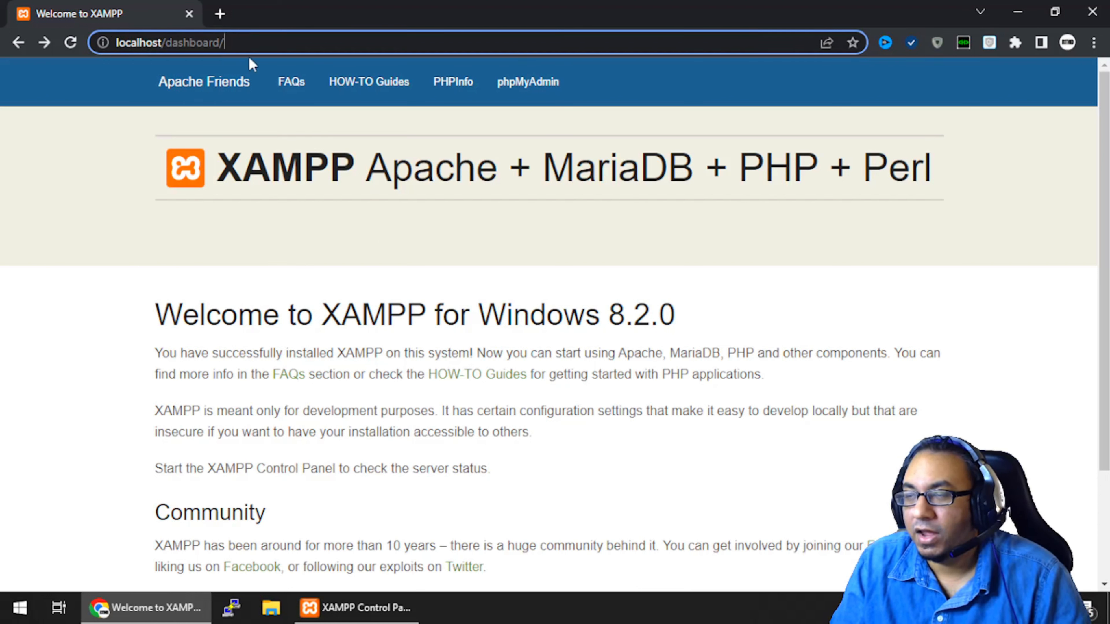
Step: Switch to File Explorer and open the htdocs folder inside D:\xampp
{"action": "left_click", "coordinate": [270, 614]}
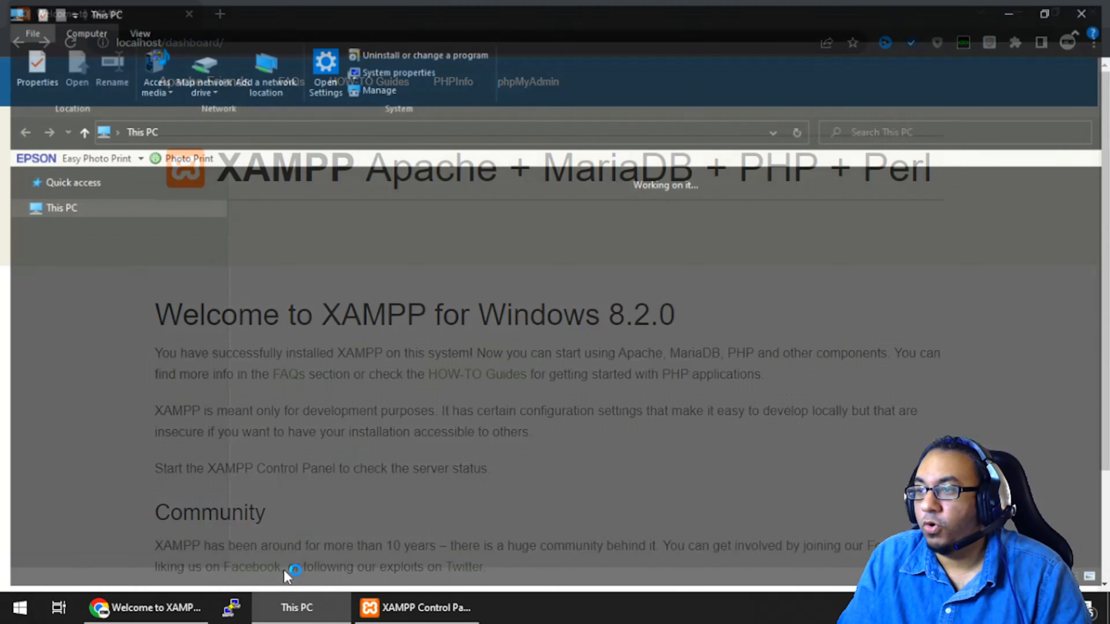
{"action": "left_click", "coordinate": [343, 131]}
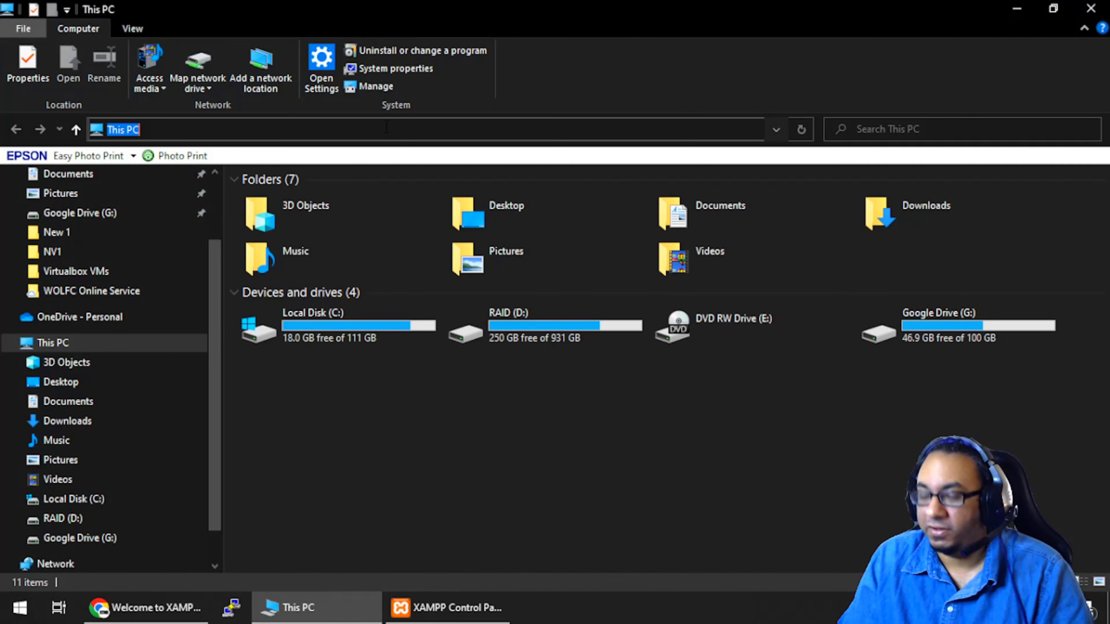
{"action": "type", "text": "D:"}
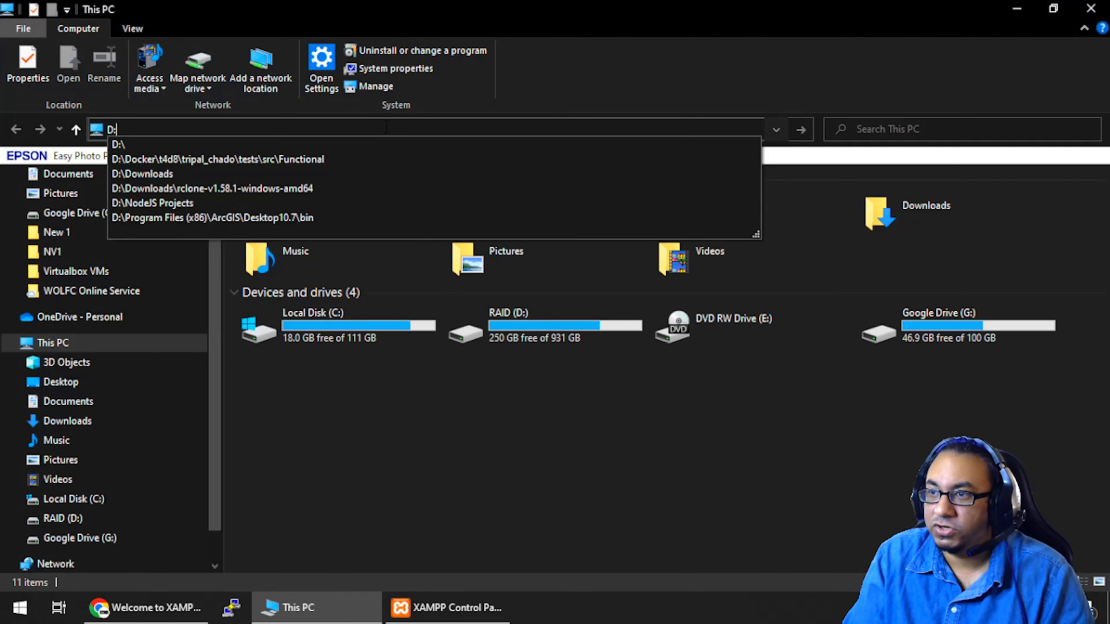
{"action": "type", "text": "\\xam"}
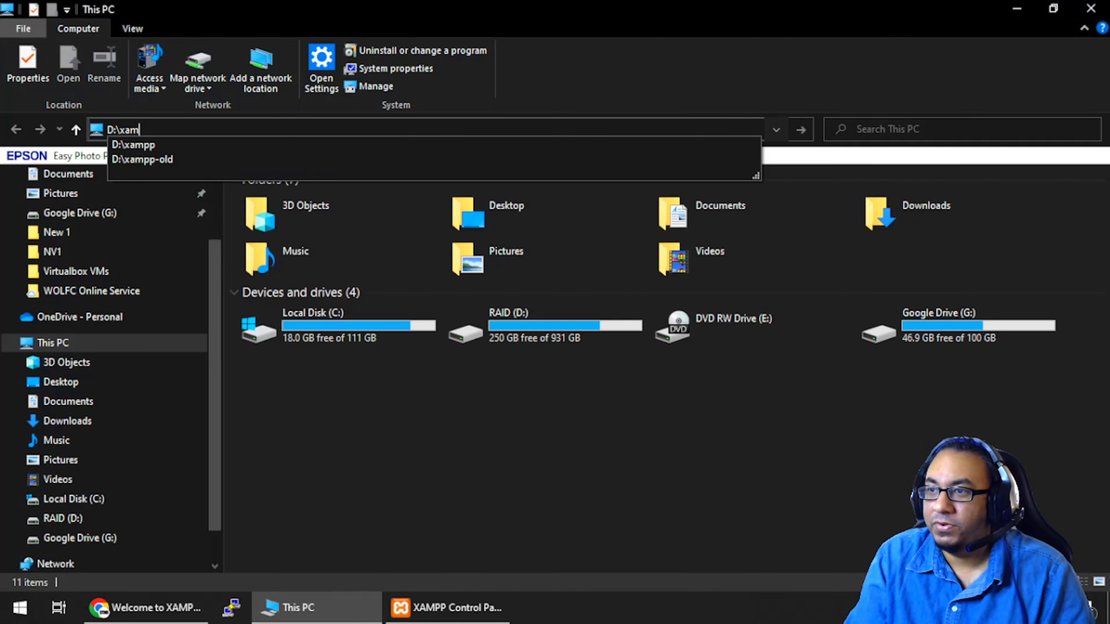
{"action": "key", "text": "Down"}
{"action": "key", "text": "Return"}
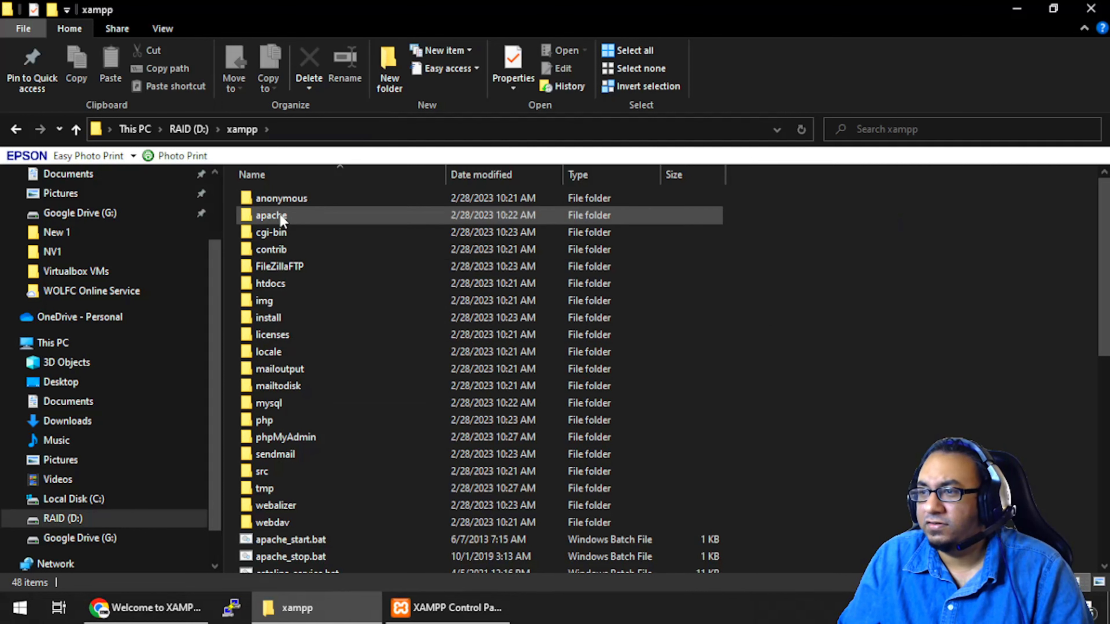
{"action": "double_click", "coordinate": [268, 284]}
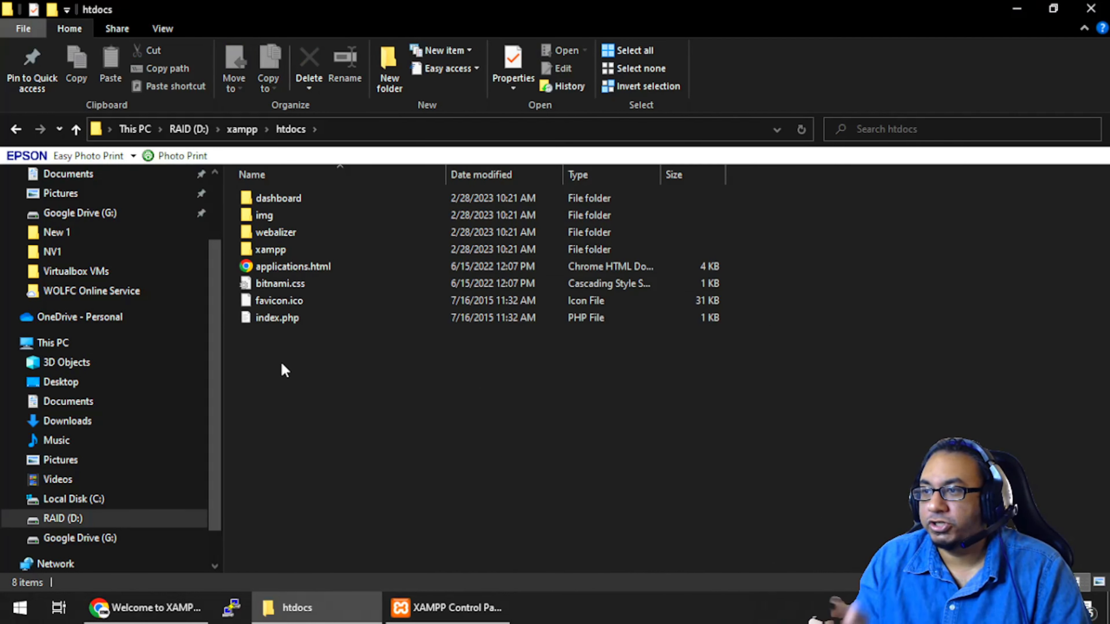
Step: Open index.php from the htdocs folder in Visual Studio Code and maximise the editor window
{"action": "left_click", "coordinate": [267, 324]}
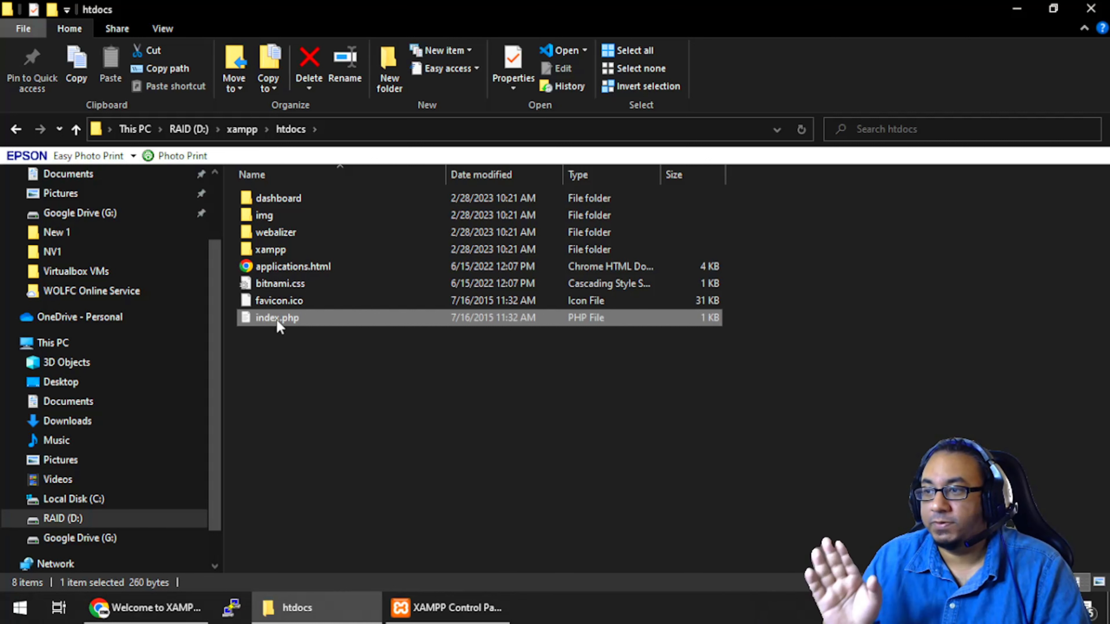
{"action": "right_click", "coordinate": [278, 325]}
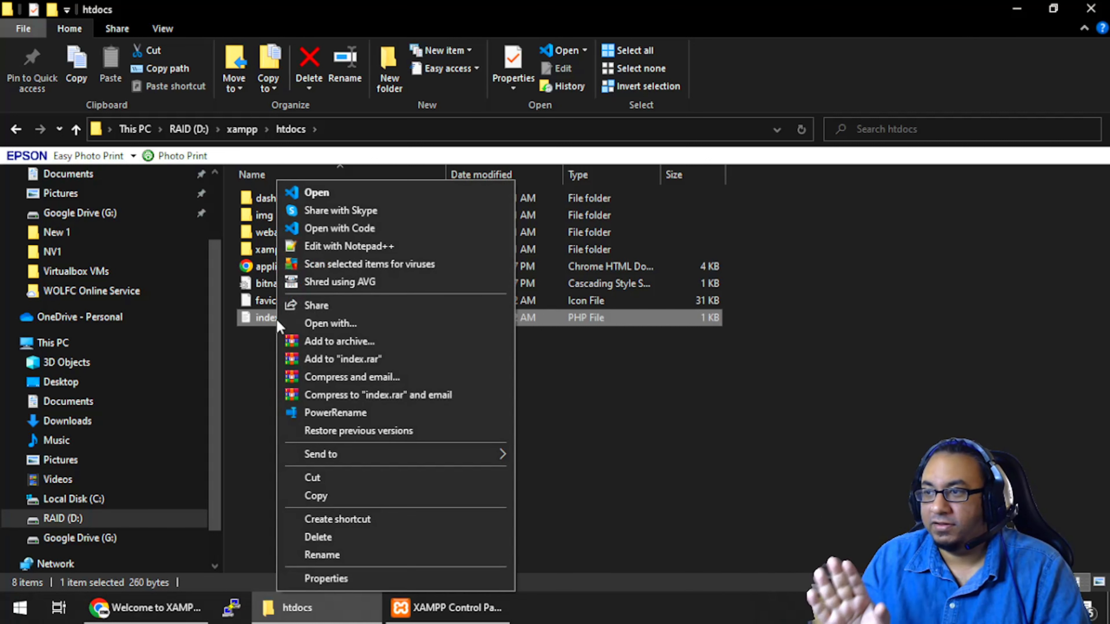
{"action": "left_click", "coordinate": [319, 226]}
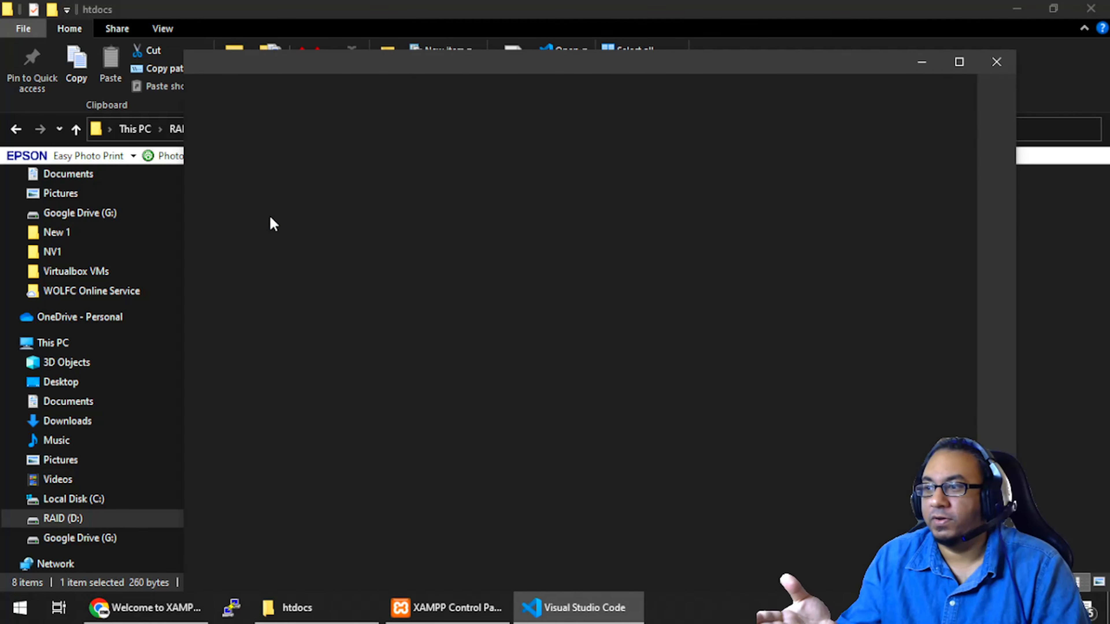
{"action": "left_click", "coordinate": [959, 65]}
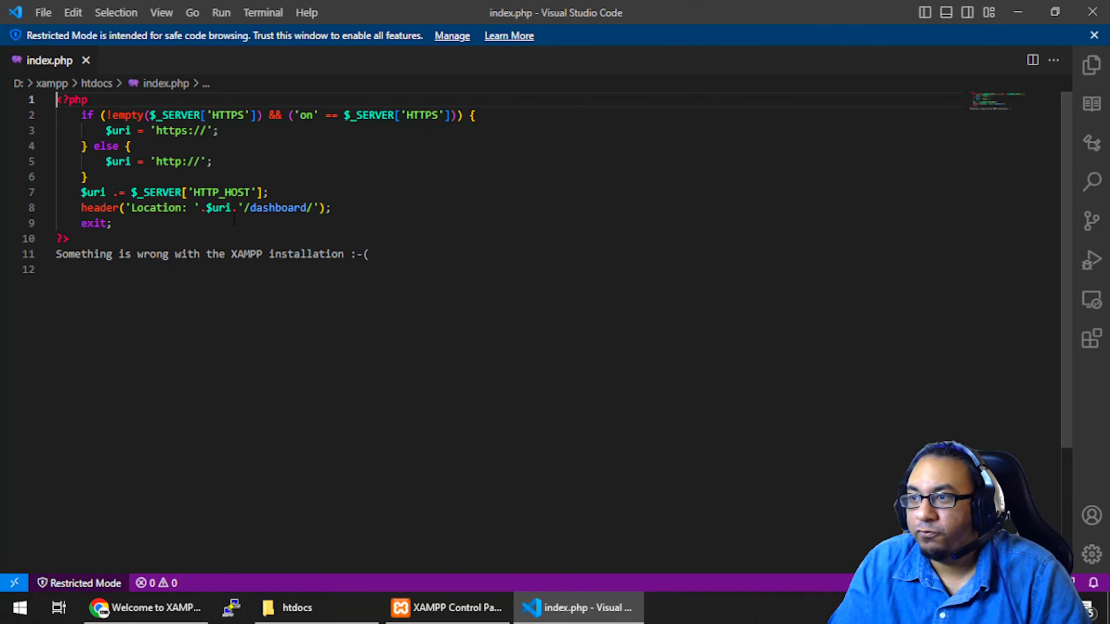
Step: Examine the dashboard redirect target in index.php's header line, and compare it with the localhost address in Chrome
{"action": "left_click_drag", "start_coordinate": [249, 209], "coordinate": [305, 217]}
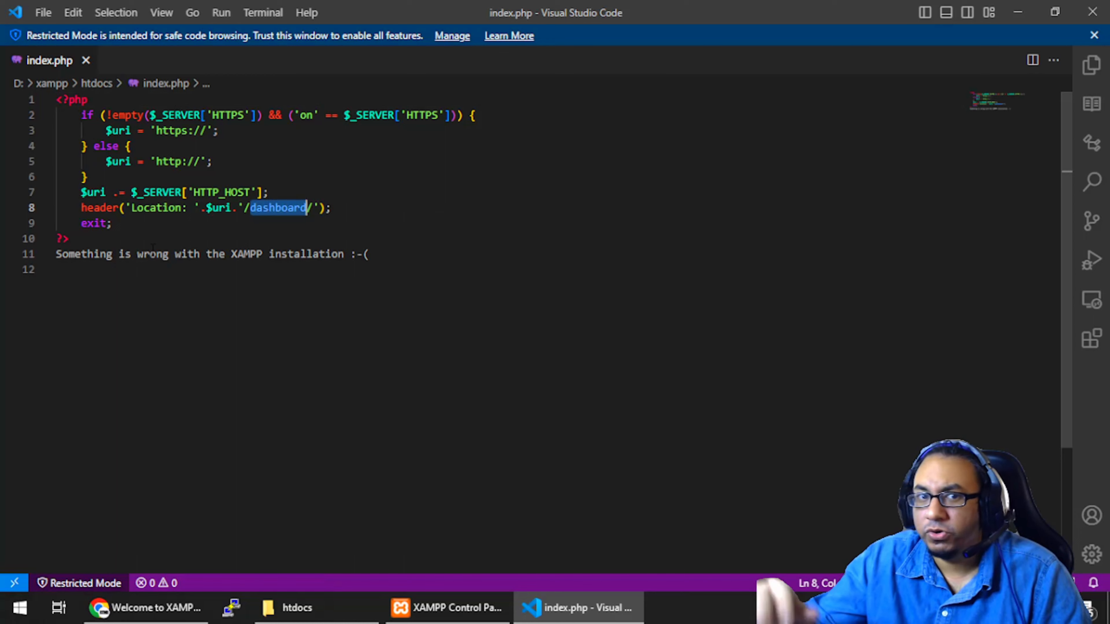
{"action": "key", "text": "alt+Tab"}
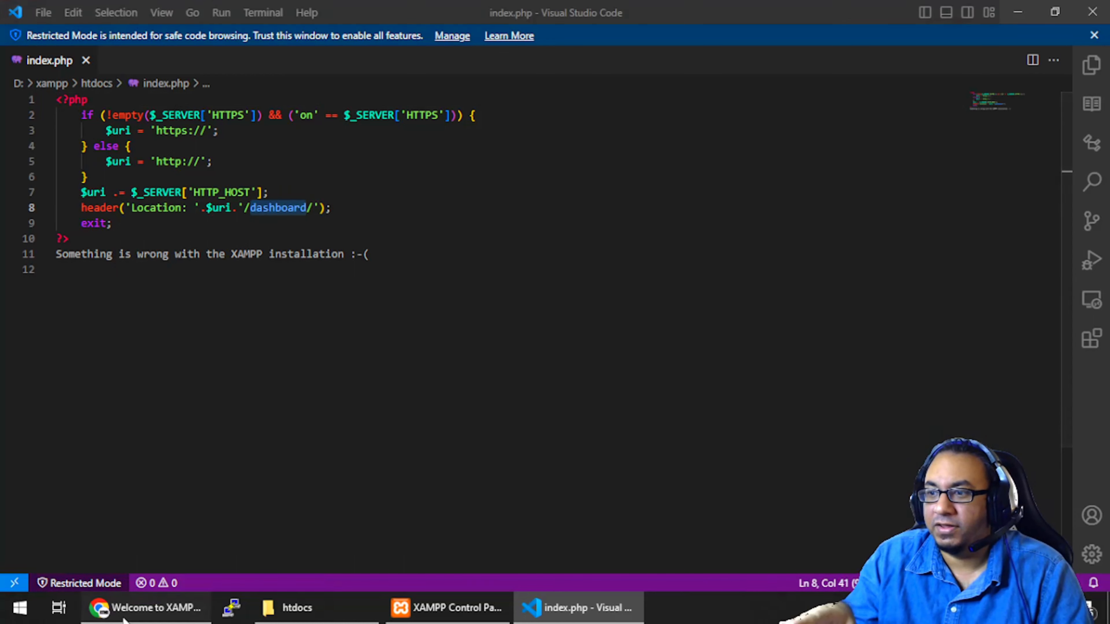
{"action": "left_click_drag", "start_coordinate": [117, 42], "coordinate": [158, 44]}
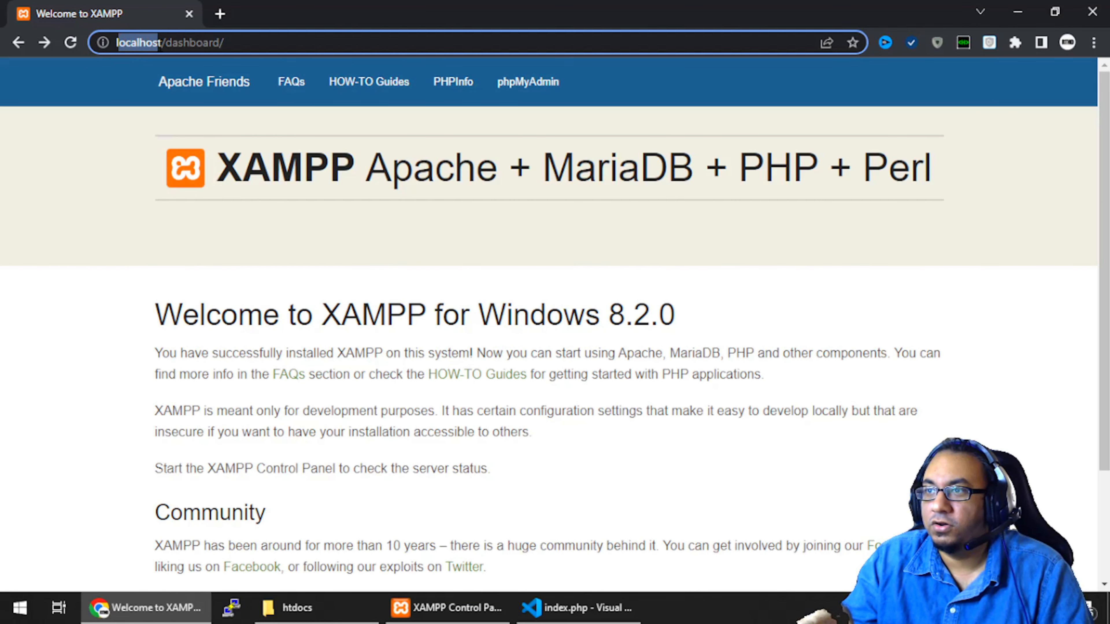
Step: Review the /dashboard/ path on line 8 of index.php in Visual Studio Code, and switch back to the XAMPP dashboard in Chrome
{"action": "left_click", "coordinate": [588, 607]}
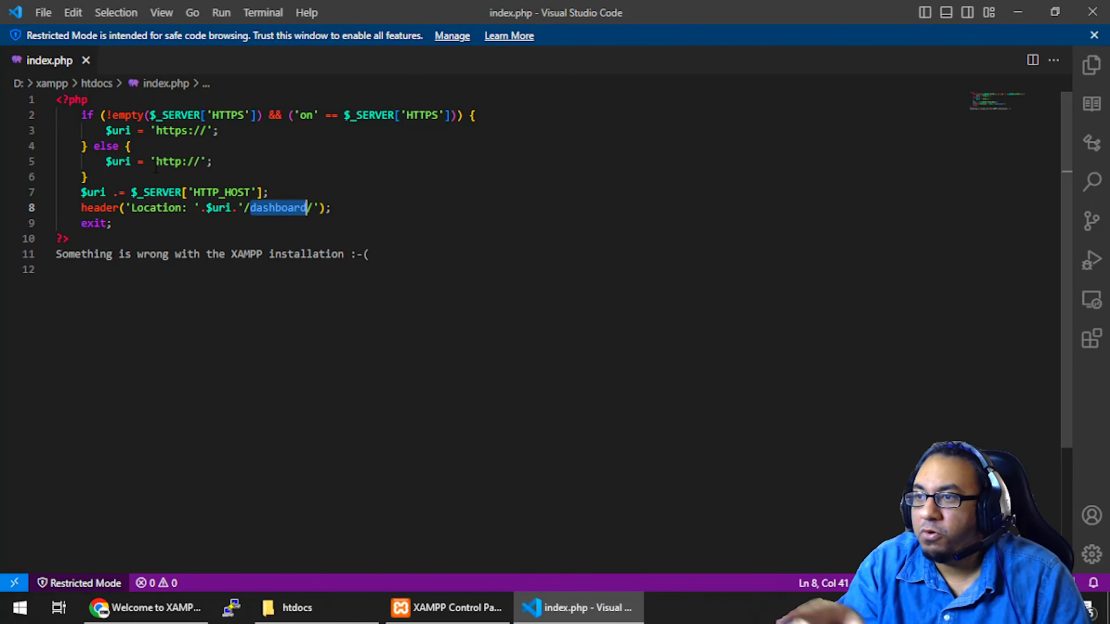
{"action": "left_click_drag", "start_coordinate": [244, 208], "coordinate": [313, 209]}
{"action": "left_click", "coordinate": [144, 608]}
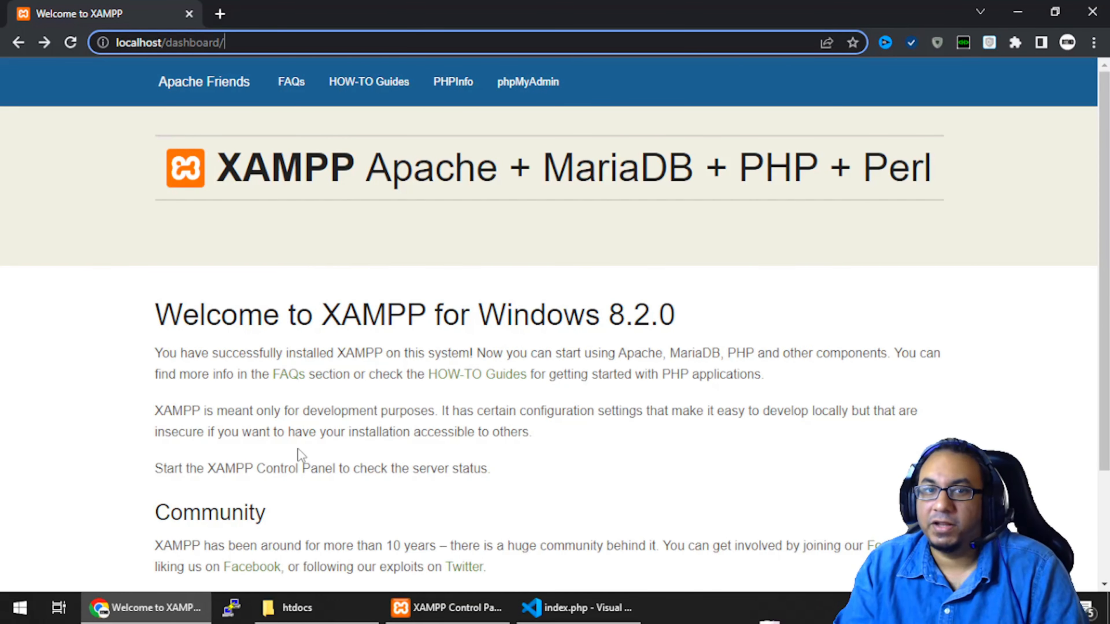
Step: Switch to the htdocs folder in File Explorer and rename index.php as index-old.php
{"action": "mouse_move", "coordinate": [327, 618]}
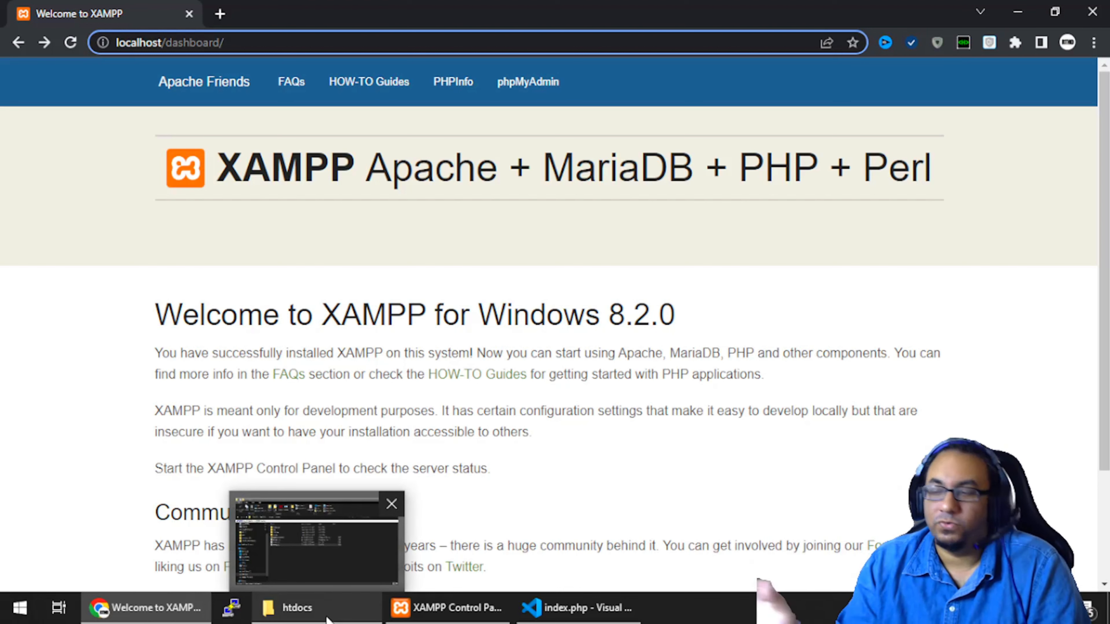
{"action": "left_click", "coordinate": [326, 618]}
{"action": "left_click", "coordinate": [290, 319]}
{"action": "key", "text": "Right"}
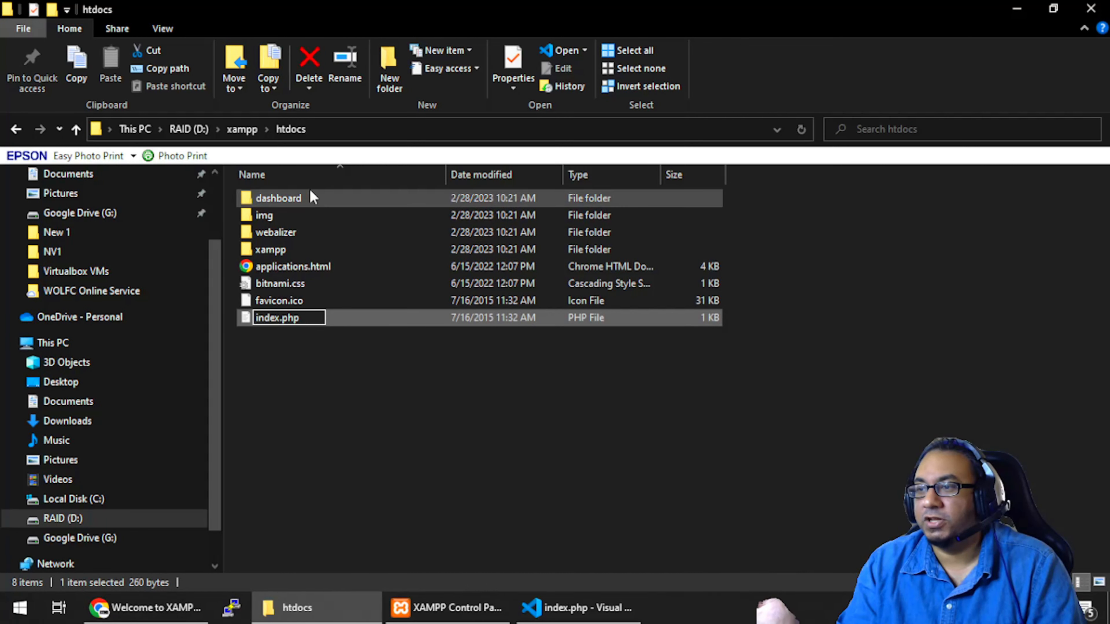
{"action": "type", "text": "-old"}
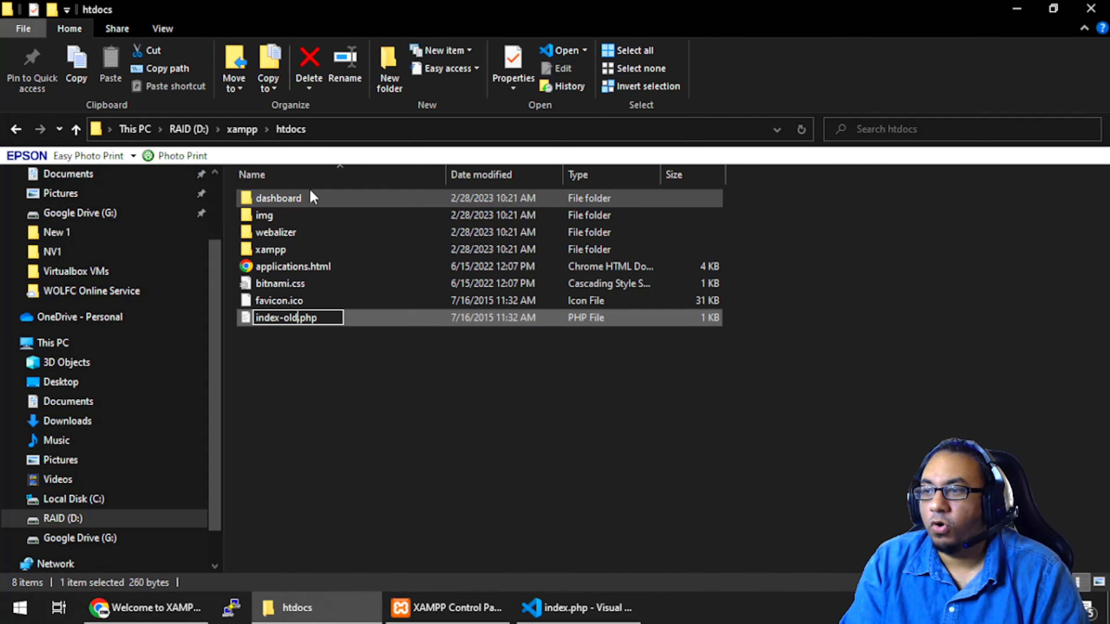
{"action": "key", "text": "Return"}
{"action": "left_click", "coordinate": [358, 453]}
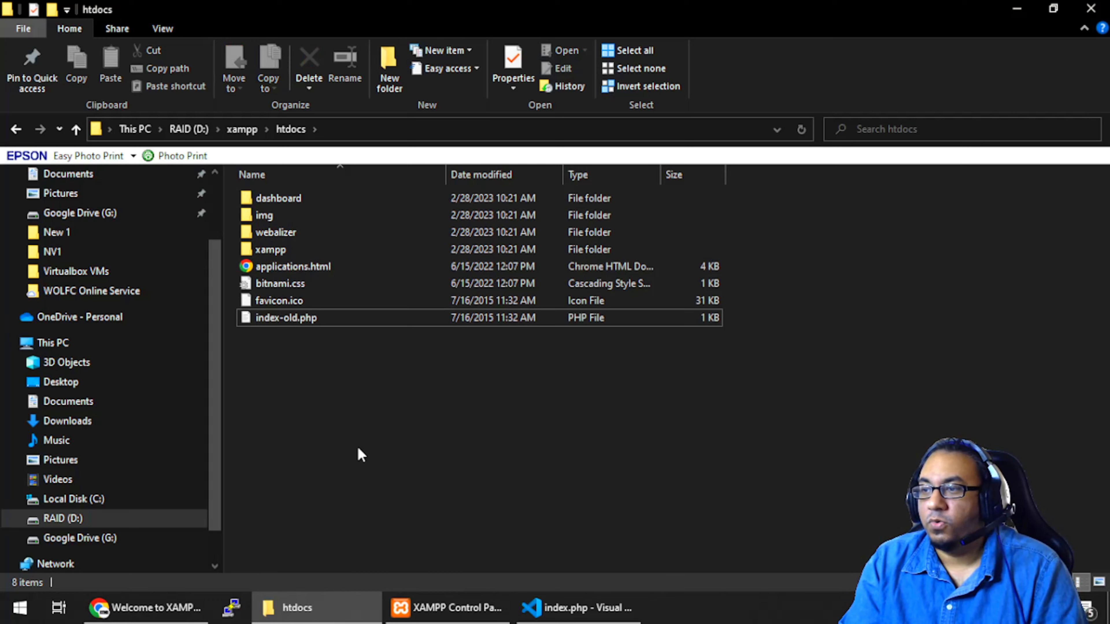
Step: Switch to Chrome and load the localhost root by removing the /dashboard/ path from the address
{"action": "left_click", "coordinate": [147, 607]}
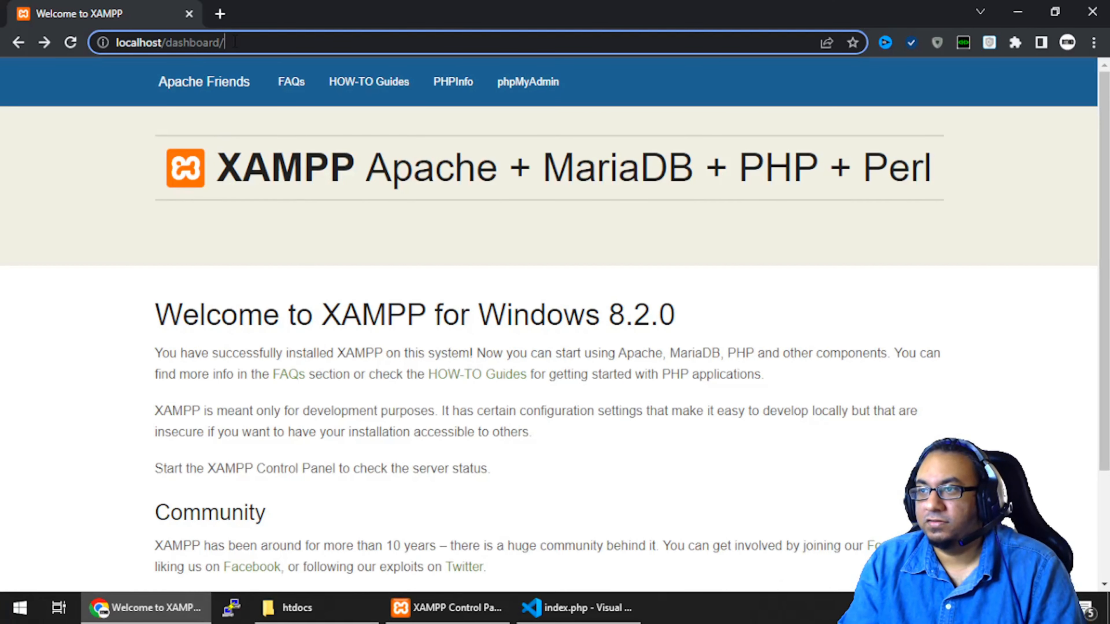
{"action": "left_click_drag", "start_coordinate": [234, 42], "coordinate": [165, 43]}
{"action": "key", "text": "BackSpace"}
{"action": "key", "text": "Return"}
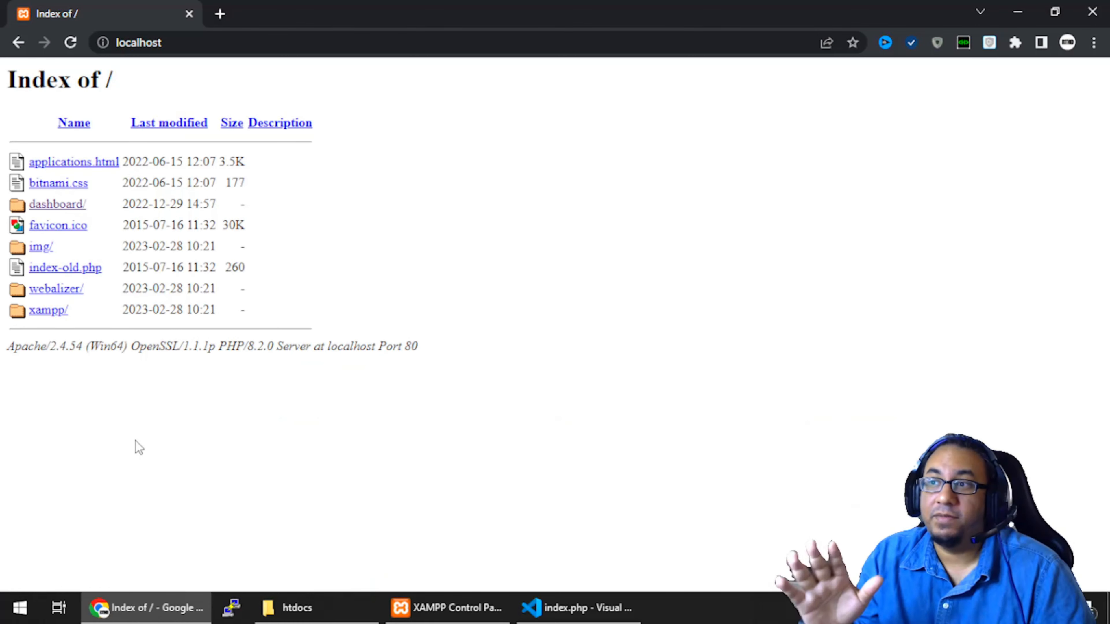
{"action": "left_click", "coordinate": [174, 42]}
{"action": "left_click", "coordinate": [174, 42]}
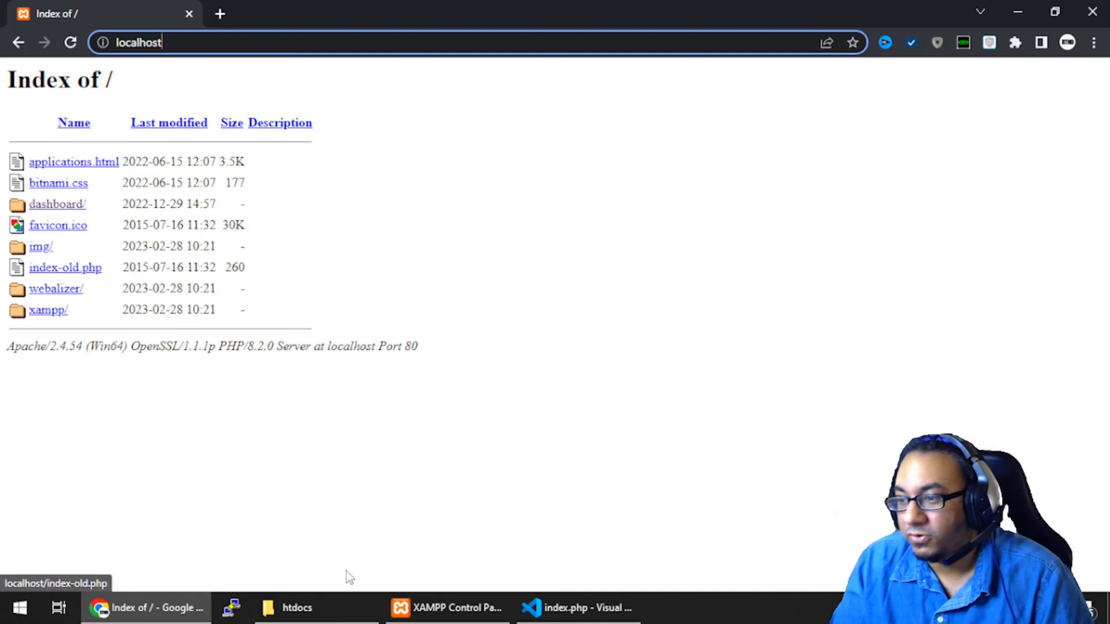
Step: Create a new text document named index.php in the htdocs folder, accepting the file extension change
{"action": "left_click", "coordinate": [336, 607]}
{"action": "right_click", "coordinate": [305, 431]}
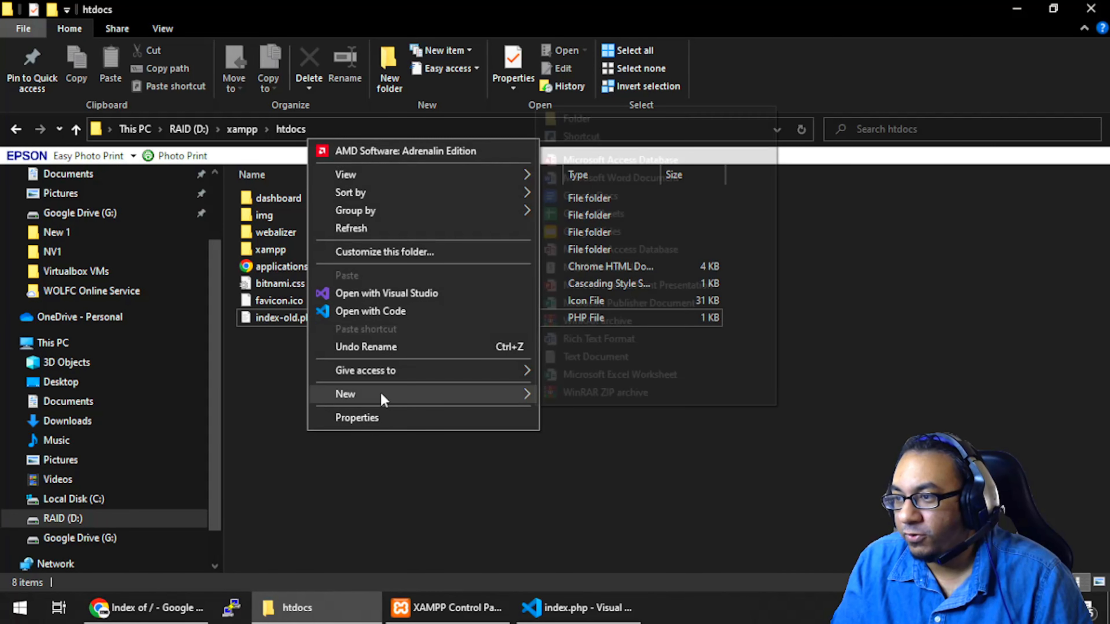
{"action": "mouse_move", "coordinate": [381, 393]}
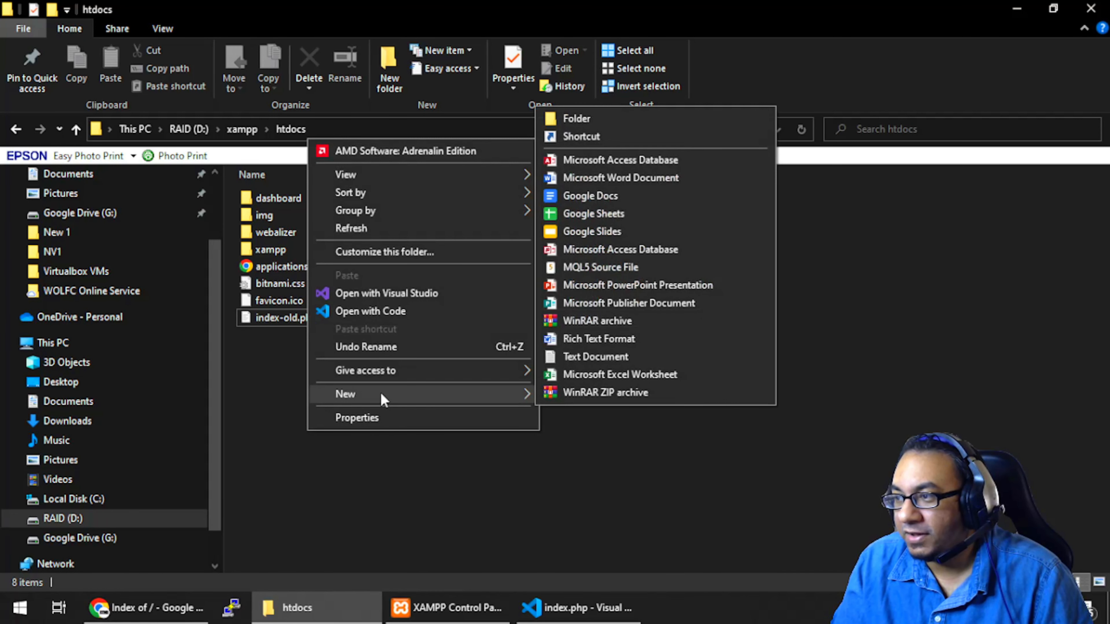
{"action": "left_click", "coordinate": [587, 358]}
{"action": "type", "text": "index.tx"}
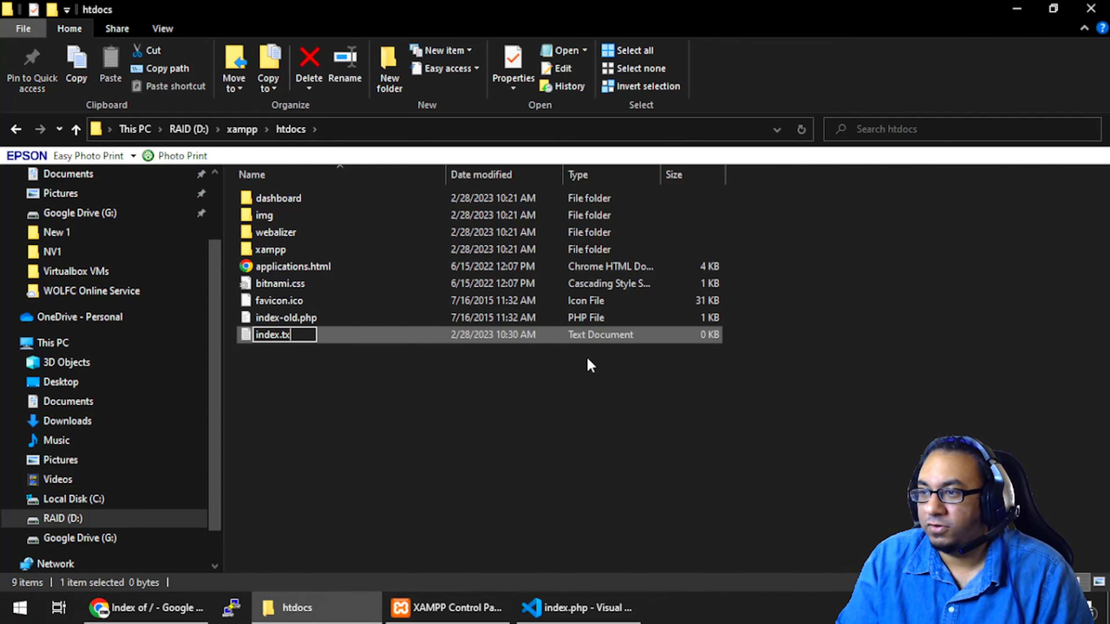
{"action": "key", "text": "BackSpace"}
{"action": "key", "text": "BackSpace"}
{"action": "type", "text": "php"}
{"action": "key", "text": "Return"}
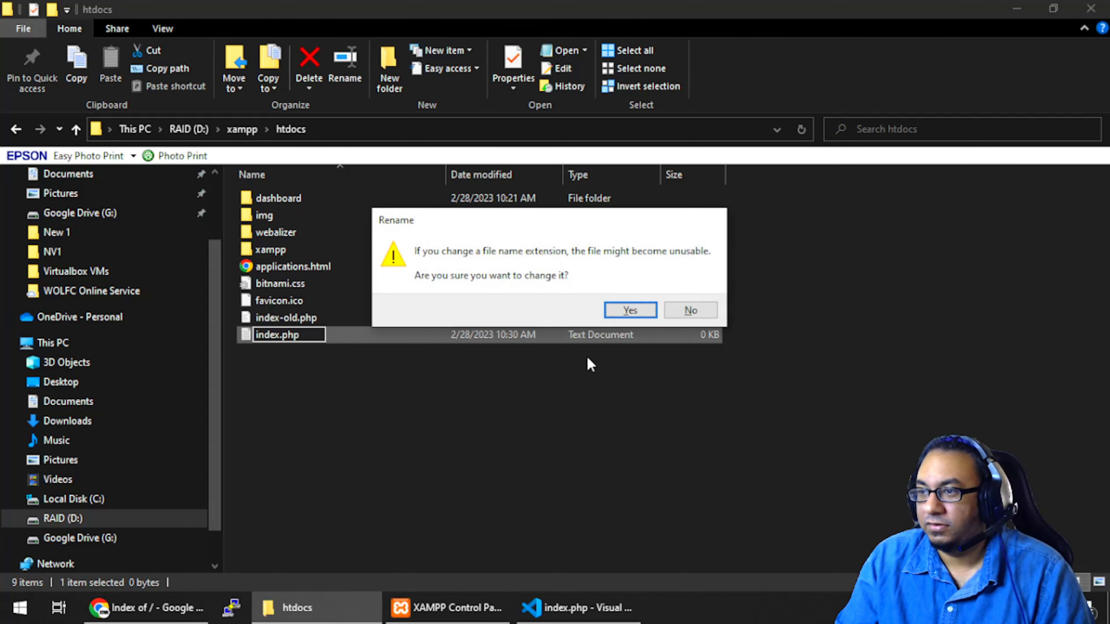
{"action": "left_click", "coordinate": [610, 309]}
Step: Close the index.php editor and Visual Studio Code, and reopen the new index.php from htdocs in Visual Studio Code
{"action": "left_click", "coordinate": [565, 614]}
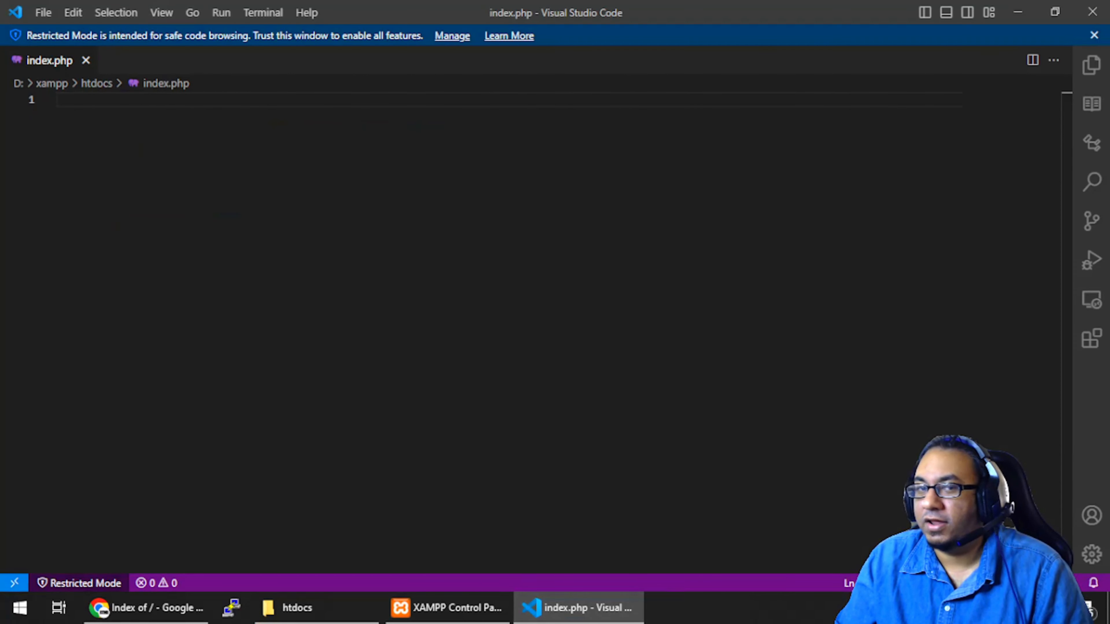
{"action": "left_click", "coordinate": [85, 60]}
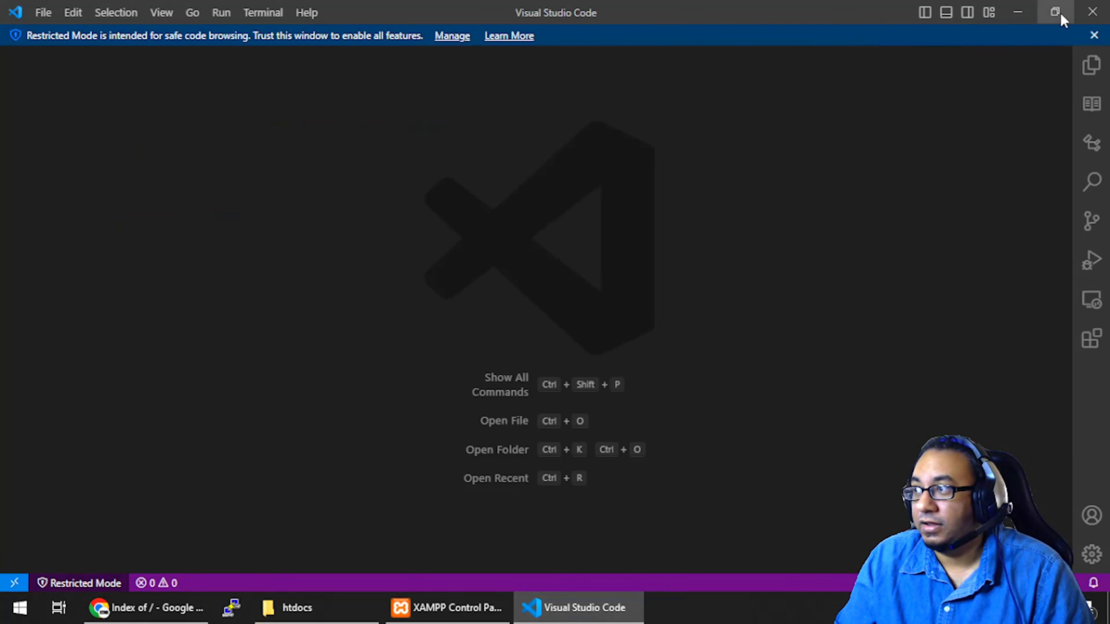
{"action": "left_click", "coordinate": [1092, 12]}
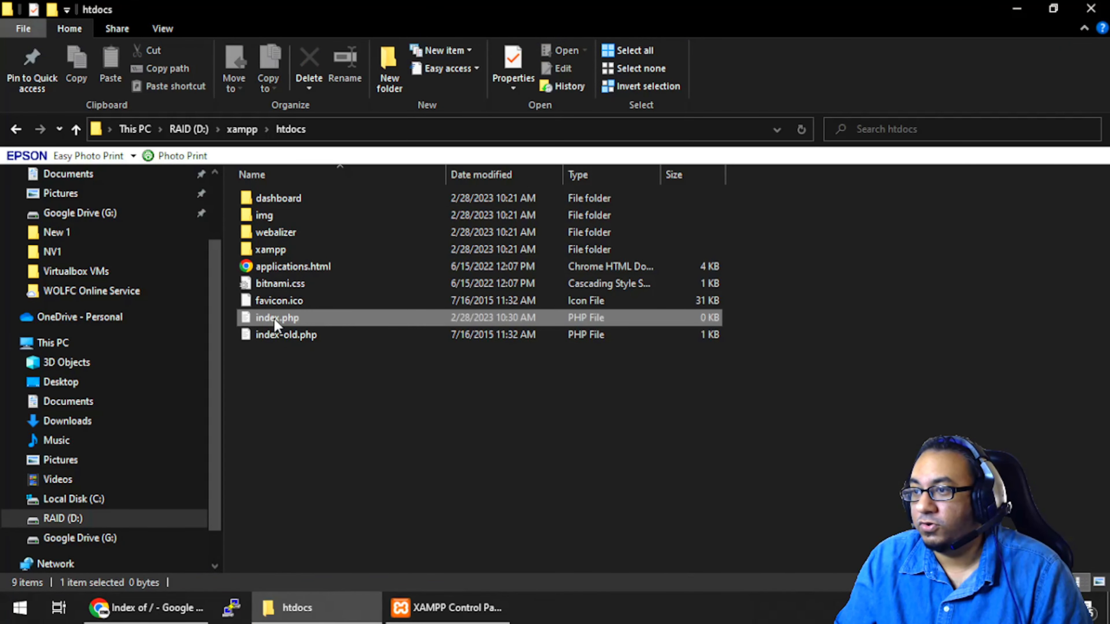
{"action": "right_click", "coordinate": [274, 318]}
{"action": "left_click", "coordinate": [337, 229]}
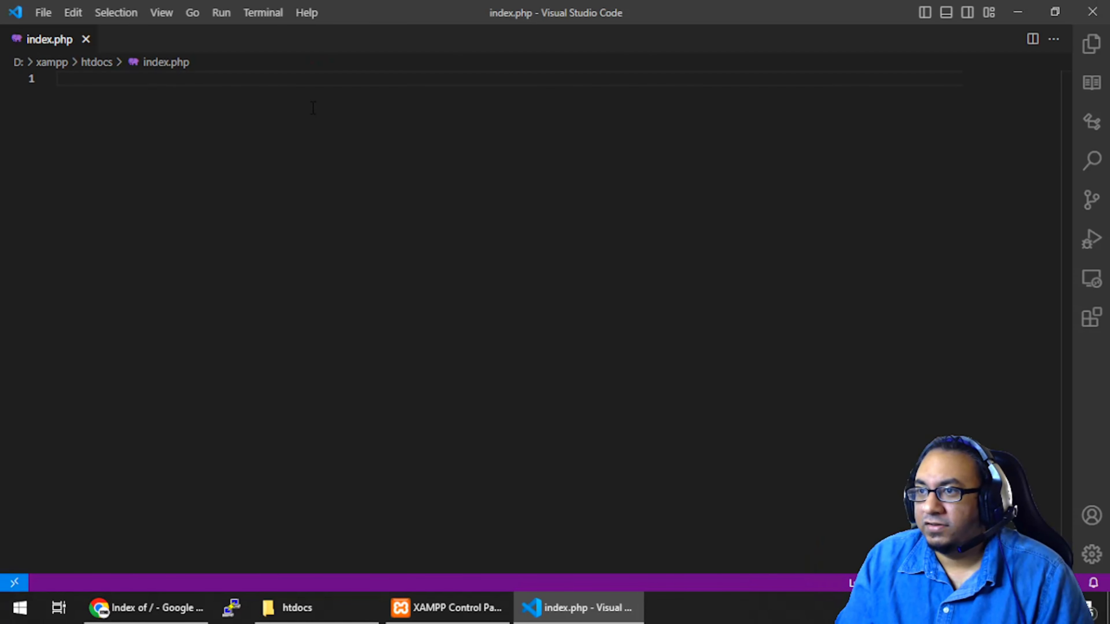
Step: Write "Hello world!" on the first line of index.php and save the file
{"action": "type", "text": "Hello w"}
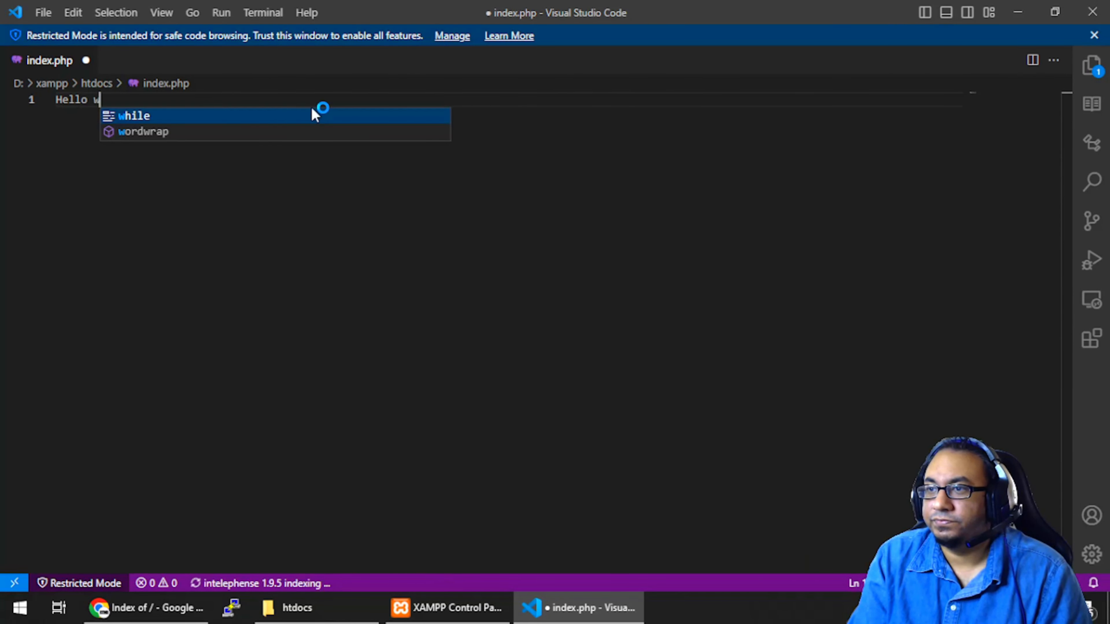
{"action": "type", "text": "orld!"}
{"action": "key", "text": "alt+f"}
{"action": "key", "text": "s"}
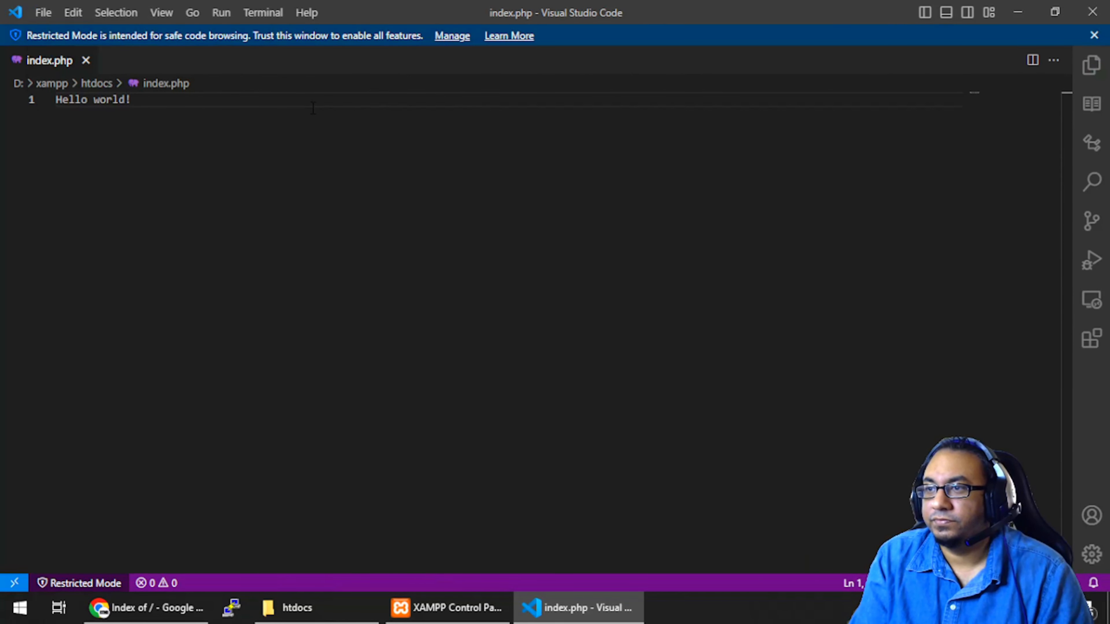
Step: Switch to Chrome, reload localhost and check the text output of the new index.php
{"action": "left_click", "coordinate": [174, 607]}
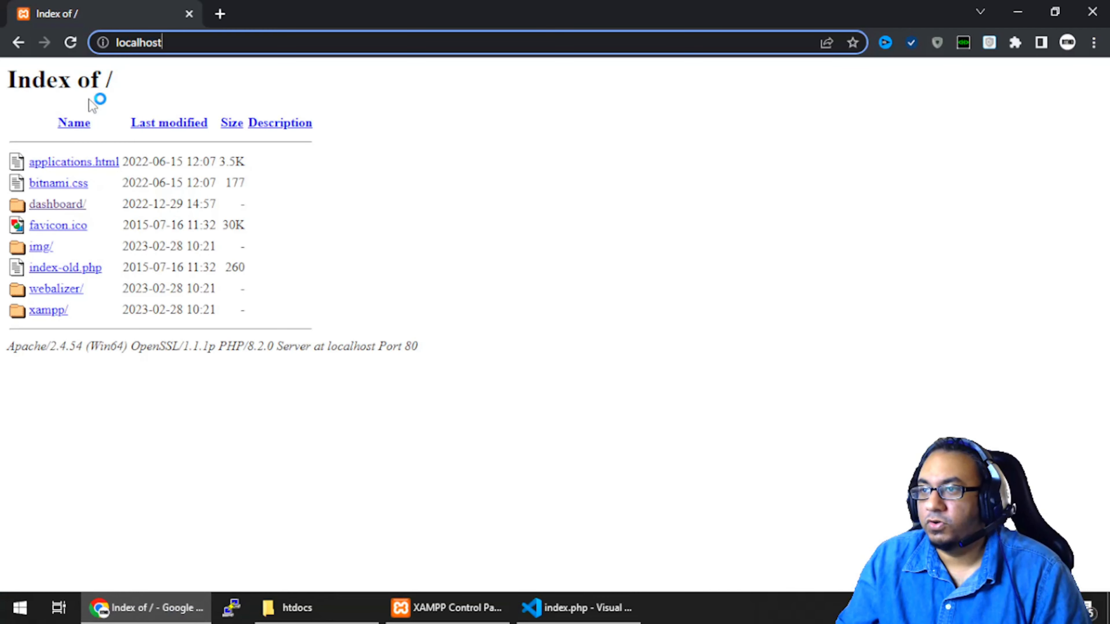
{"action": "left_click", "coordinate": [70, 42]}
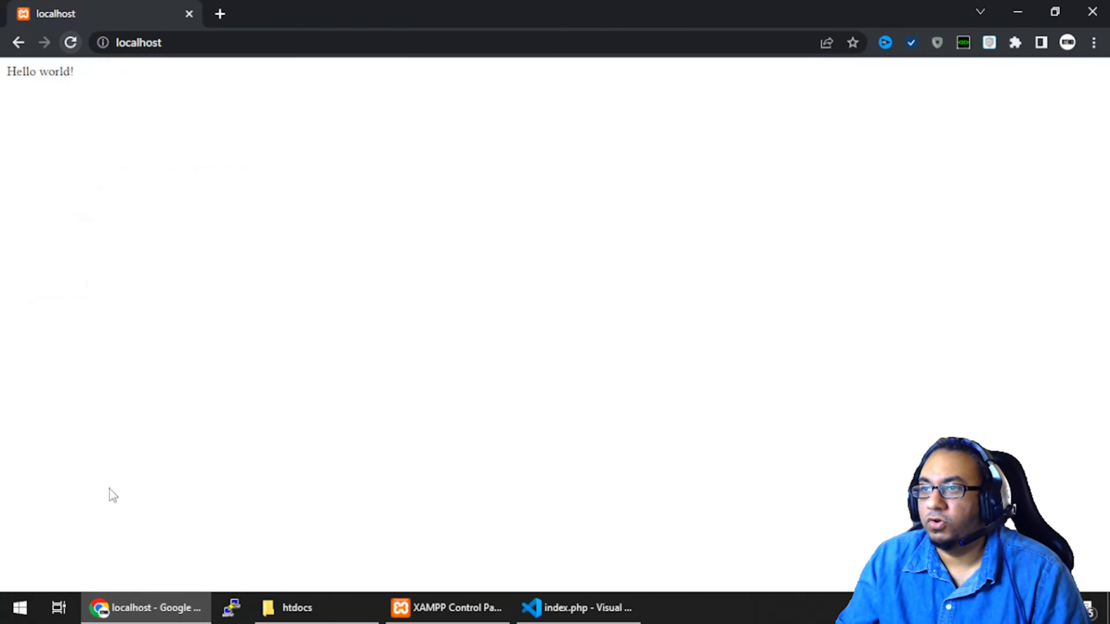
{"action": "left_click_drag", "start_coordinate": [100, 86], "coordinate": [6, 72]}
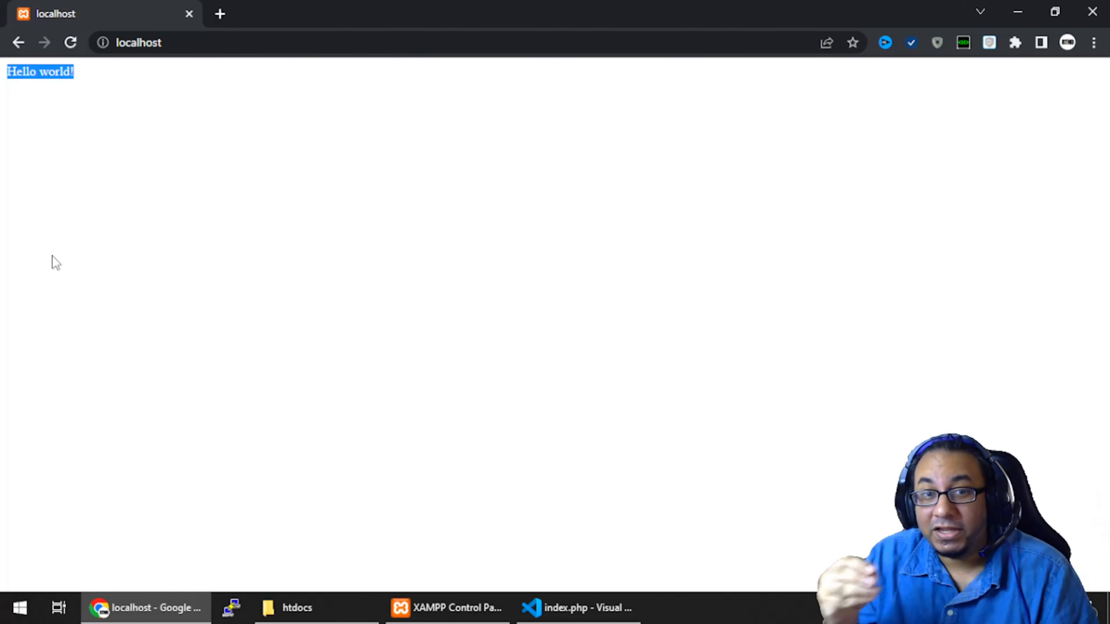
{"action": "left_click", "coordinate": [110, 243]}
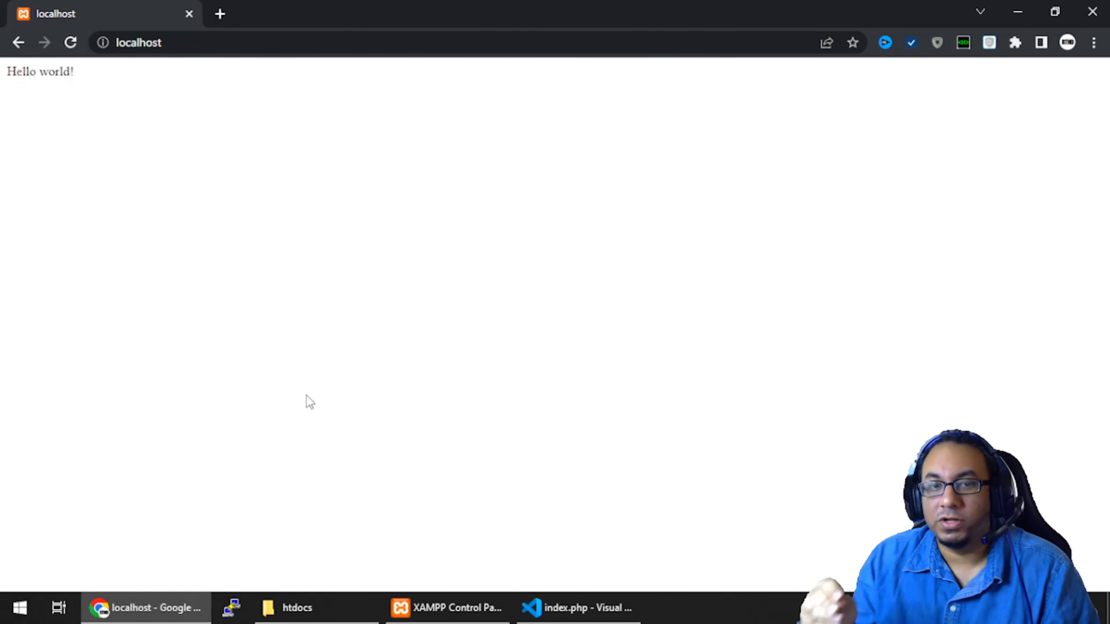
Step: Return to index.php in Visual Studio Code and add an empty PHP block, from <?php to ?>, below the "Hello world!" line
{"action": "left_click", "coordinate": [546, 606]}
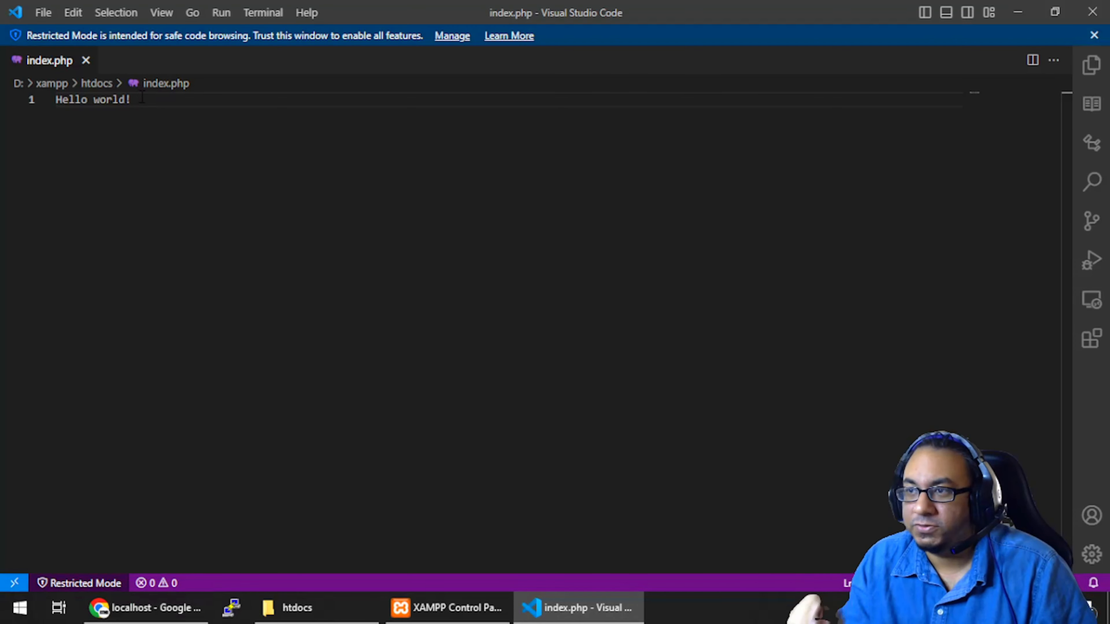
{"action": "key", "text": "Return"}
{"action": "type", "text": "<php"}
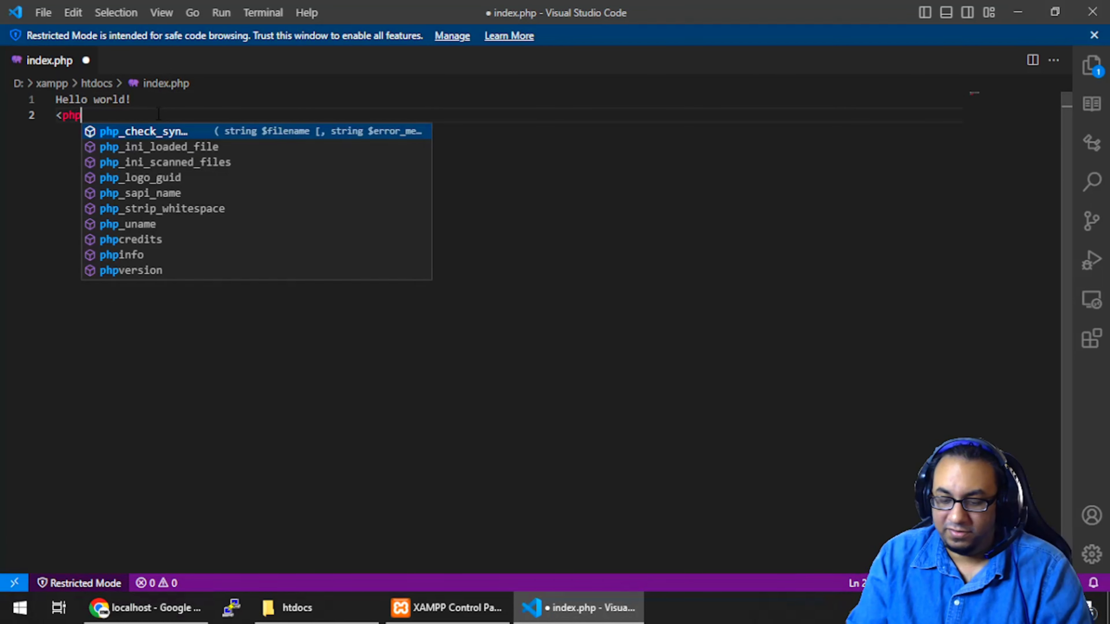
{"action": "key", "text": "Return"}
{"action": "key", "text": "Return"}
{"action": "key", "text": "BackSpace"}
{"action": "key", "text": "BackSpace"}
{"action": "key", "text": "BackSpace"}
{"action": "key", "text": "BackSpace"}
{"action": "key", "text": "BackSpace"}
{"action": "key", "text": "BackSpace"}
{"action": "key", "text": "BackSpace"}
{"action": "key", "text": "BackSpace"}
{"action": "key", "text": "BackSpace"}
{"action": "key", "text": "BackSpace"}
{"action": "key", "text": "BackSpace"}
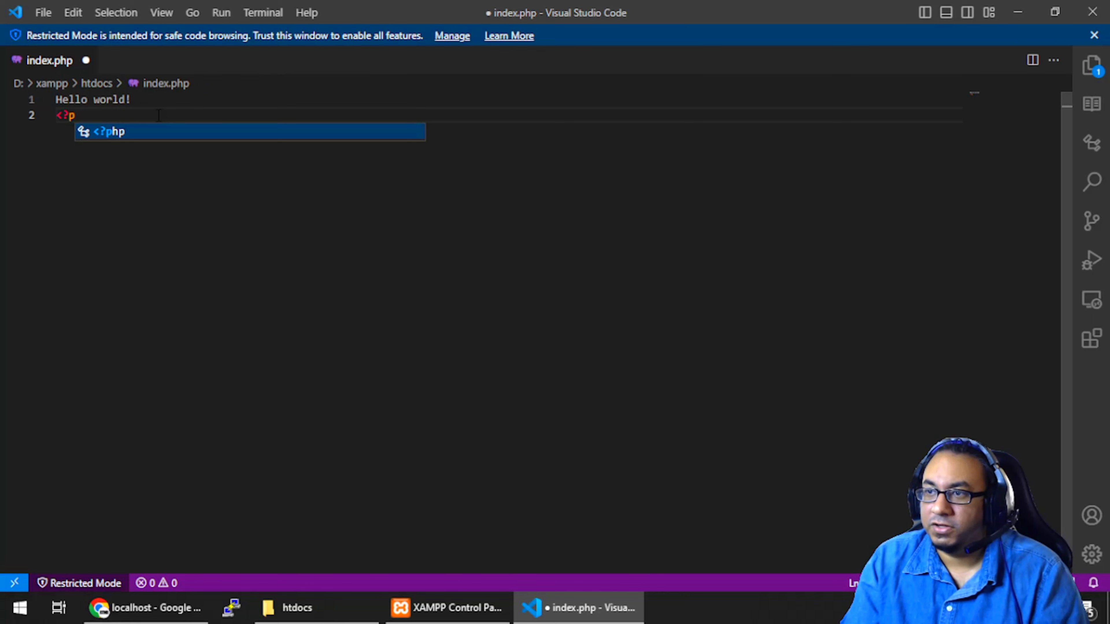
{"action": "key", "text": "Return"}
{"action": "key", "text": "Return"}
{"action": "key", "text": "Return"}
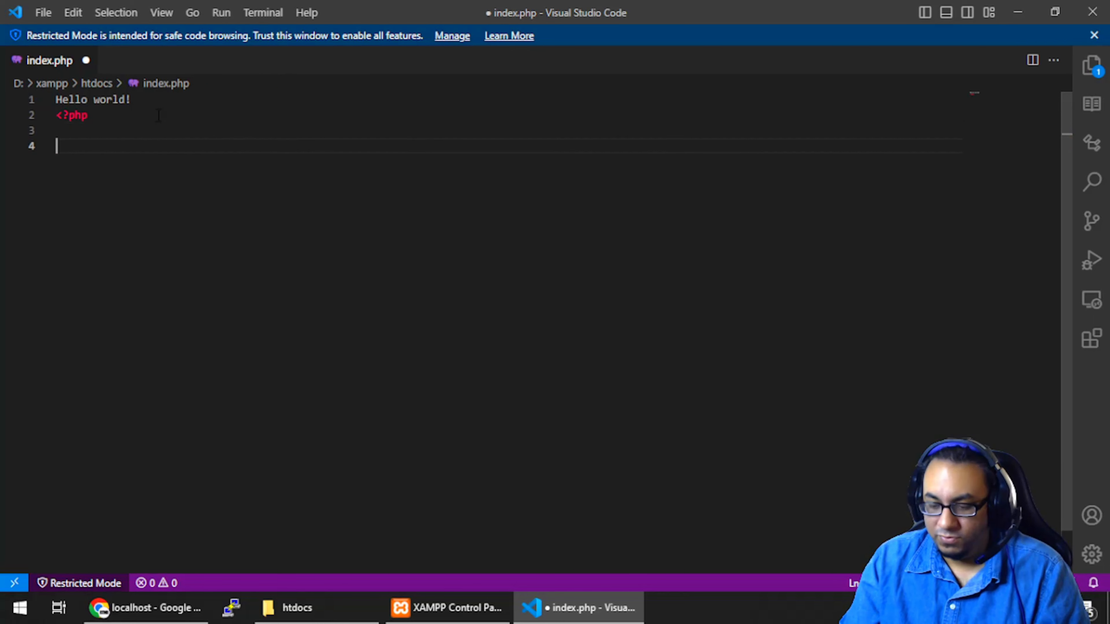
{"action": "type", "text": "?>"}
{"action": "key", "text": "BackSpace"}
{"action": "key", "text": "BackSpace"}
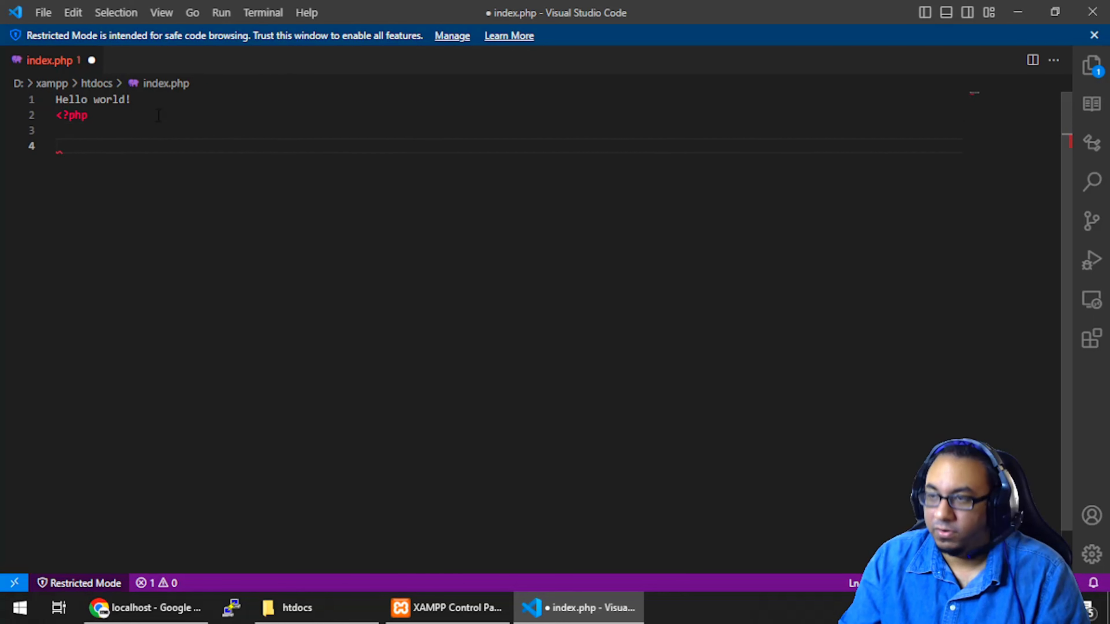
{"action": "type", "text": "?>"}
{"action": "key", "text": "Up"}
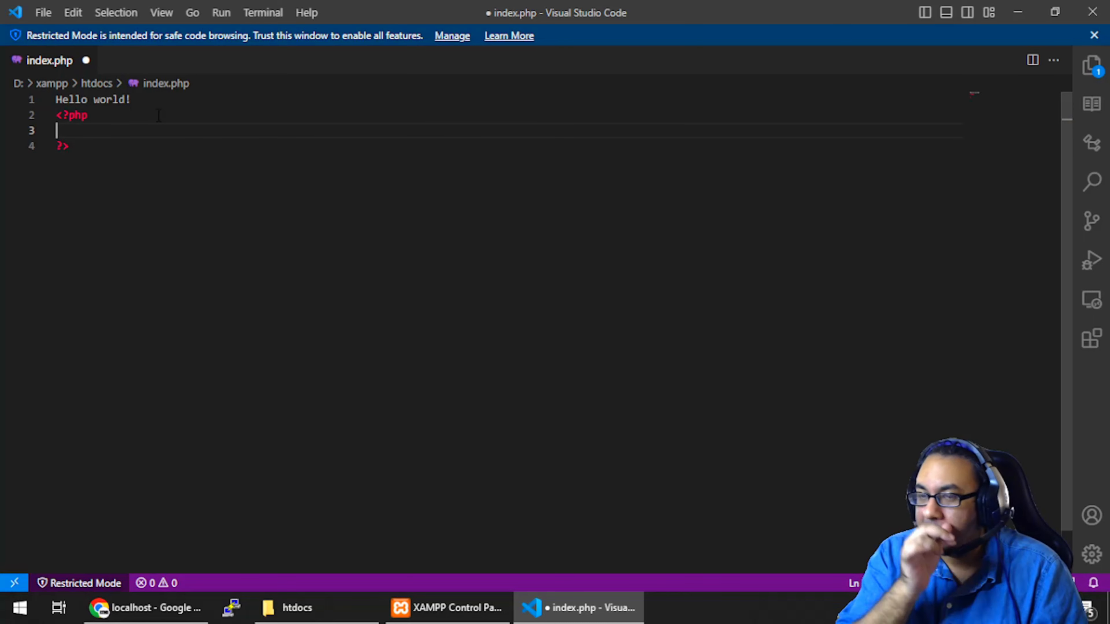
Step: Inside the PHP block, add the indented statement echo "This is PHP code that has been executed";
{"action": "key", "text": "Tab"}
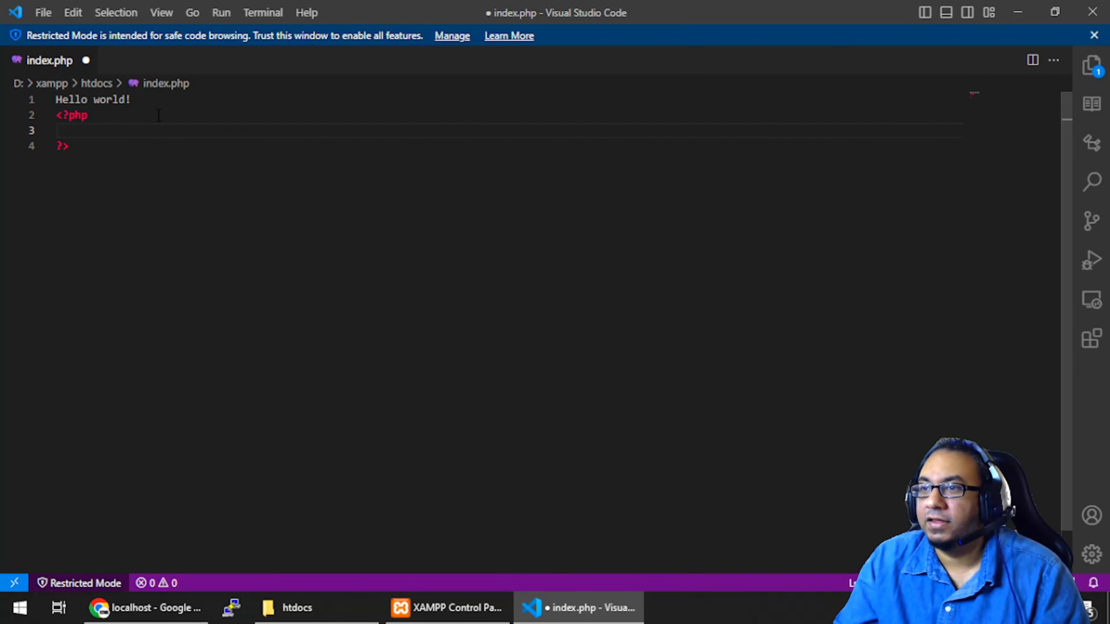
{"action": "type", "text": "echo \""}
{"action": "type", "text": "This is p\"H"}
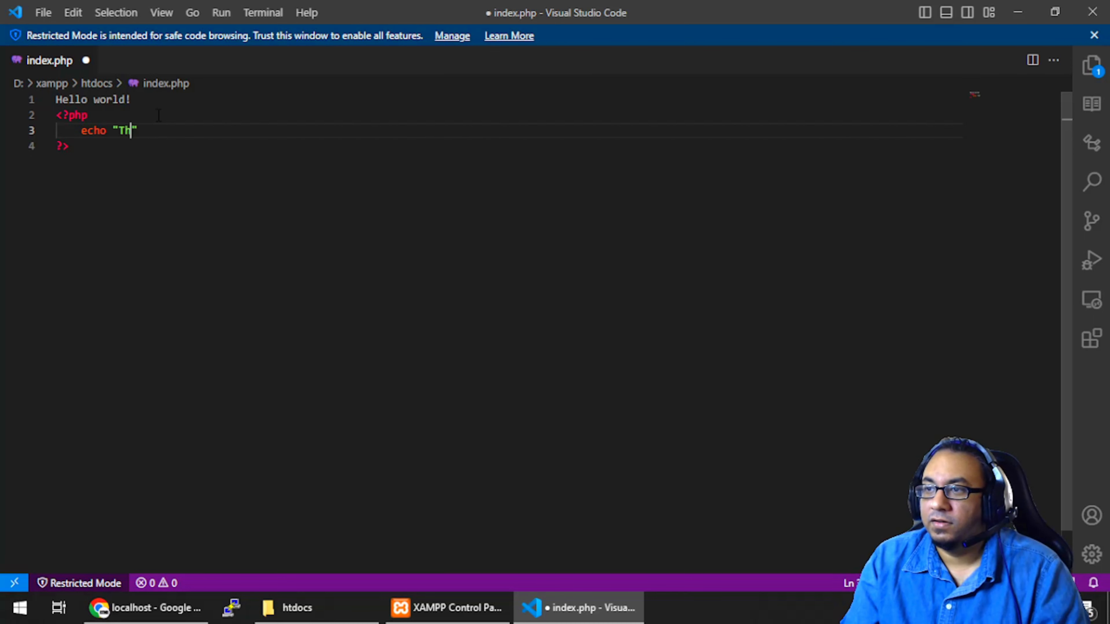
{"action": "key", "text": "BackSpace"}
{"action": "key", "text": "BackSpace"}
{"action": "key", "text": "BackSpace"}
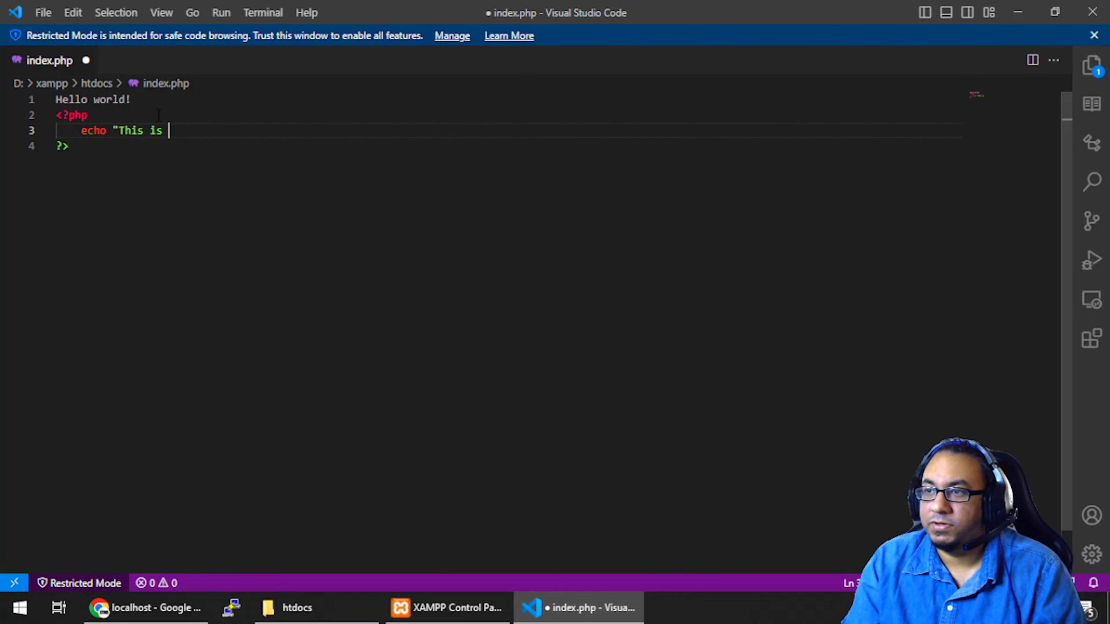
{"action": "type", "text": "PHP code t"}
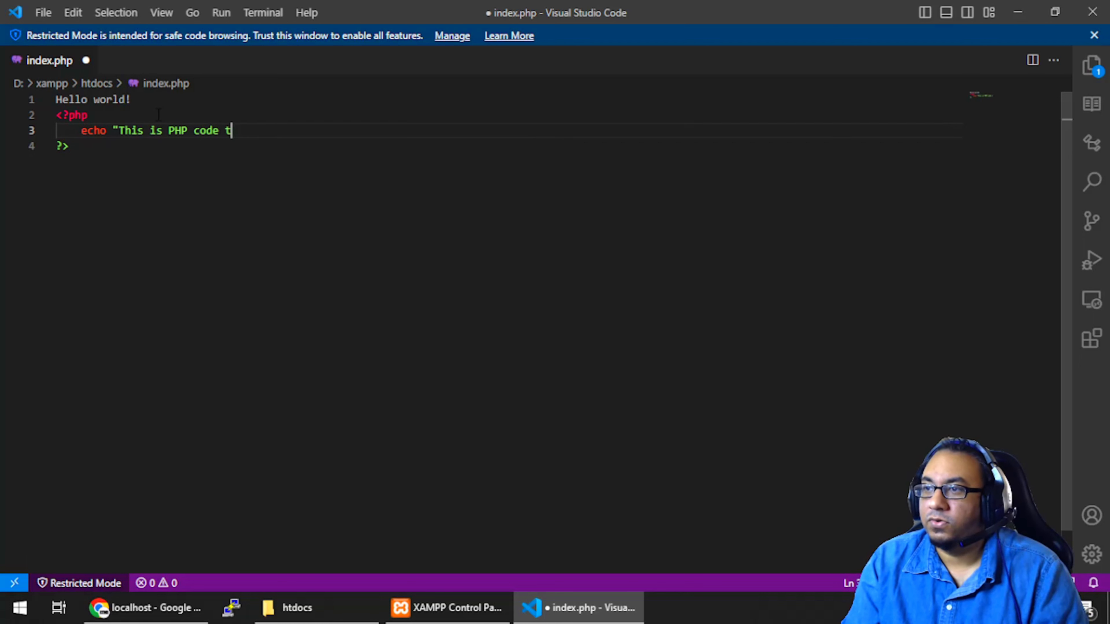
{"action": "type", "text": "hat has been executed\""}
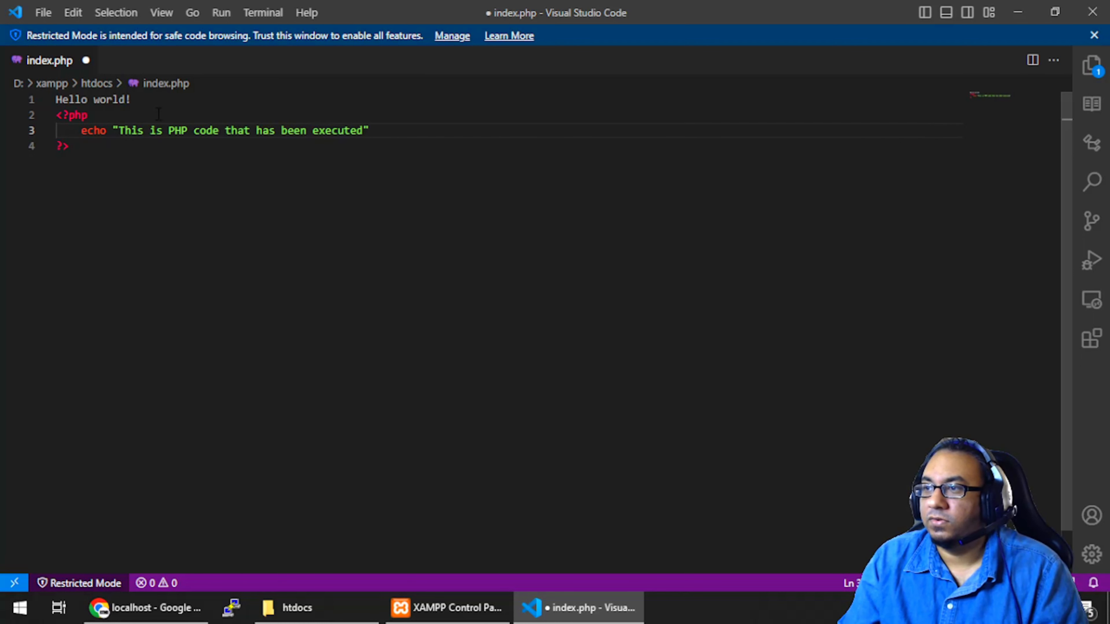
{"action": "type", "text": ";"}
Step: Append a <br /> tag after "Hello world!" and save index.php
{"action": "left_click", "coordinate": [174, 98]}
{"action": "type", "text": "<br />"}
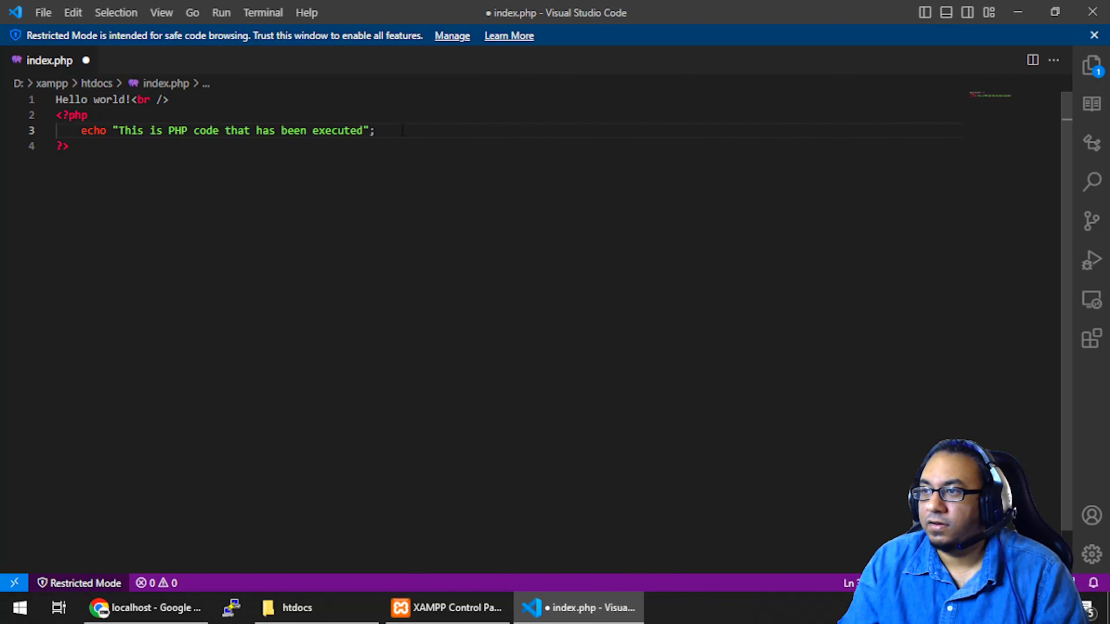
{"action": "left_click", "coordinate": [377, 130]}
{"action": "key", "text": "ctrl+s"}
Step: Switch to Chrome, reload localhost and check the line output by the PHP echo statement
{"action": "left_click", "coordinate": [145, 608]}
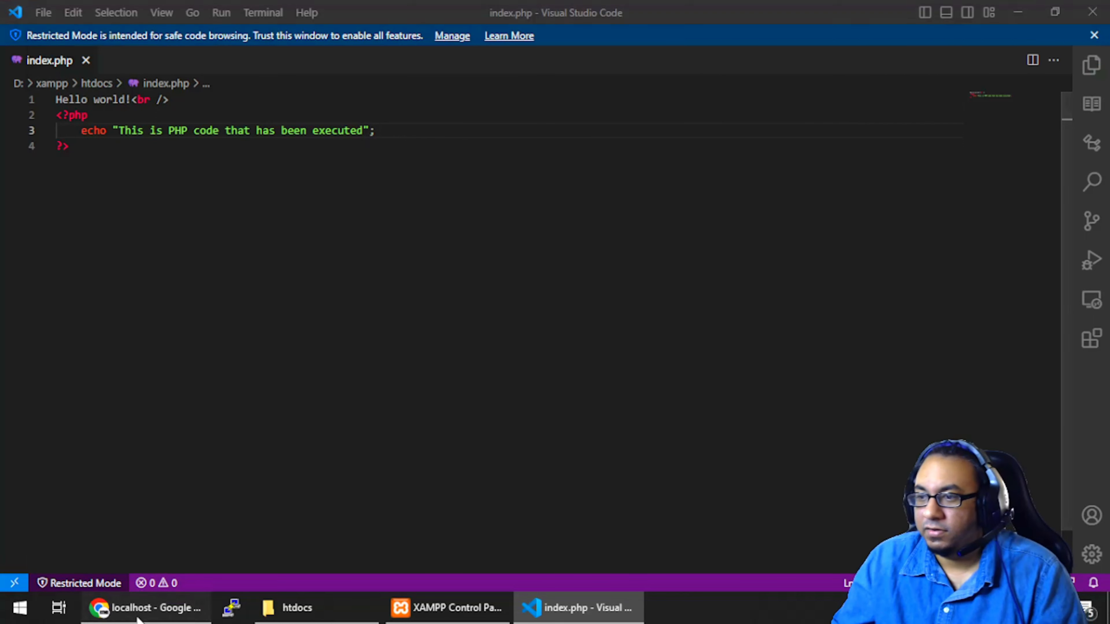
{"action": "left_click", "coordinate": [71, 42]}
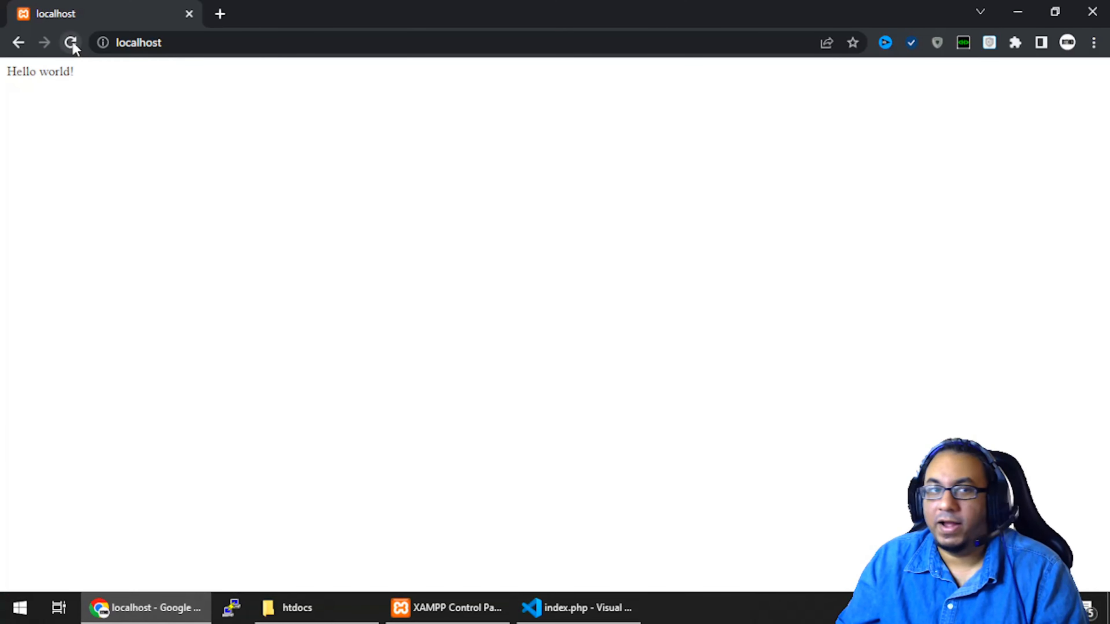
{"action": "left_click_drag", "start_coordinate": [19, 93], "coordinate": [218, 89]}
{"action": "left_click", "coordinate": [240, 147]}
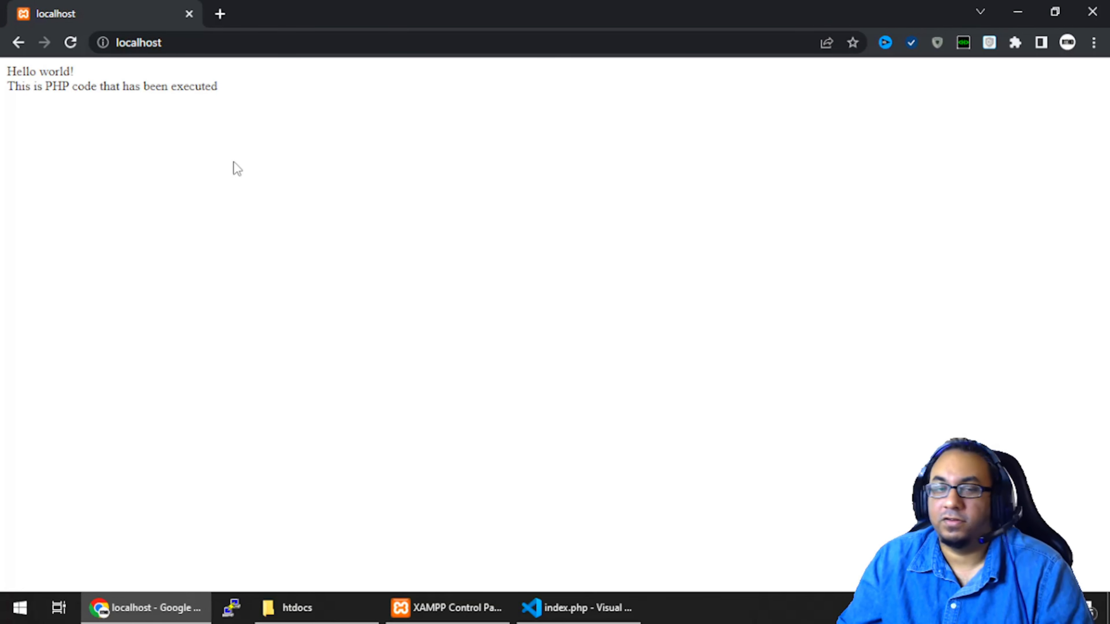